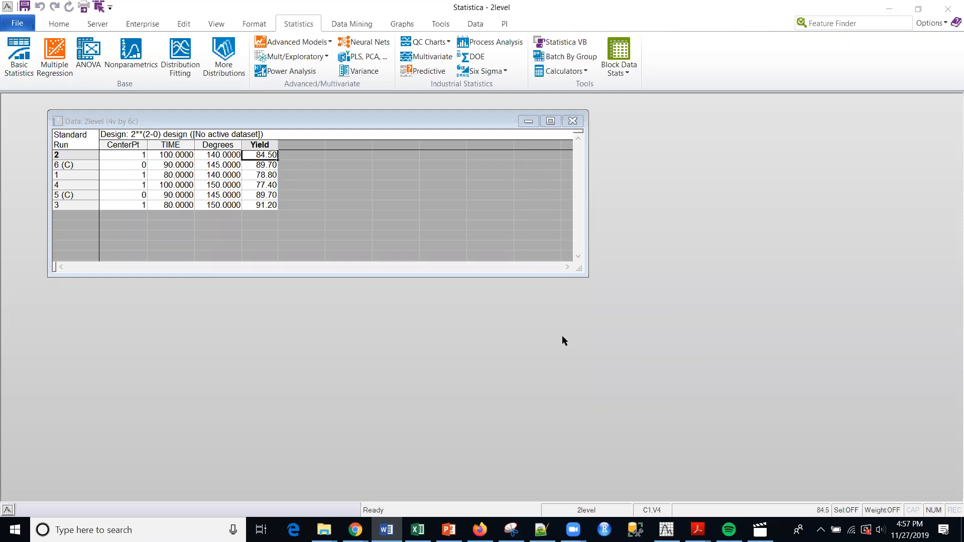
Examine the TIME and Degrees factor columns and each run's Yield value in the 2level data sheet
click(302, 115)
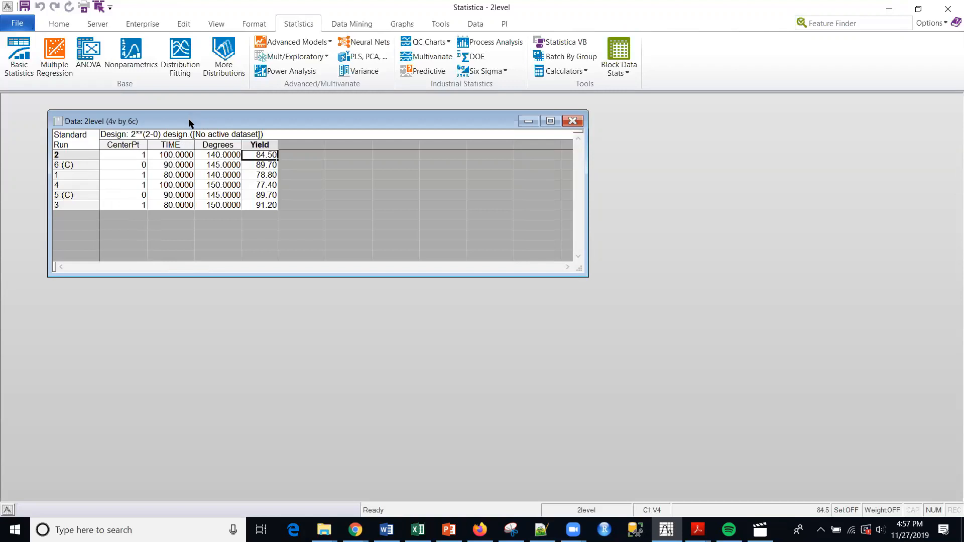
click(181, 146)
click(221, 145)
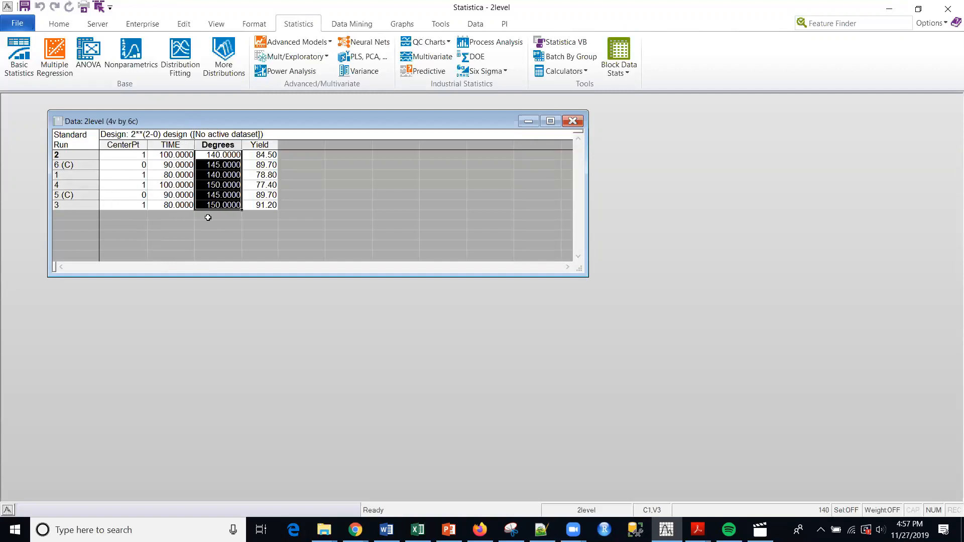
click(257, 147)
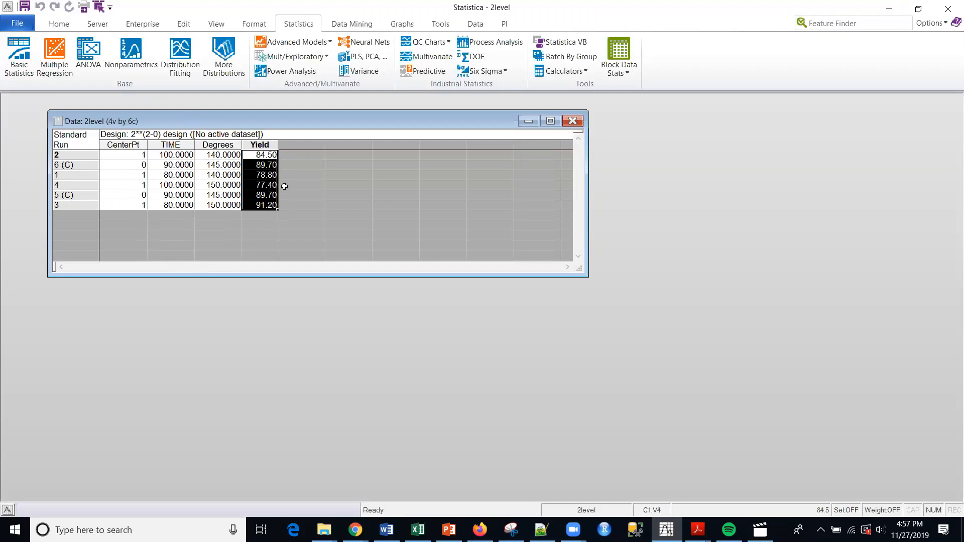
click(265, 157)
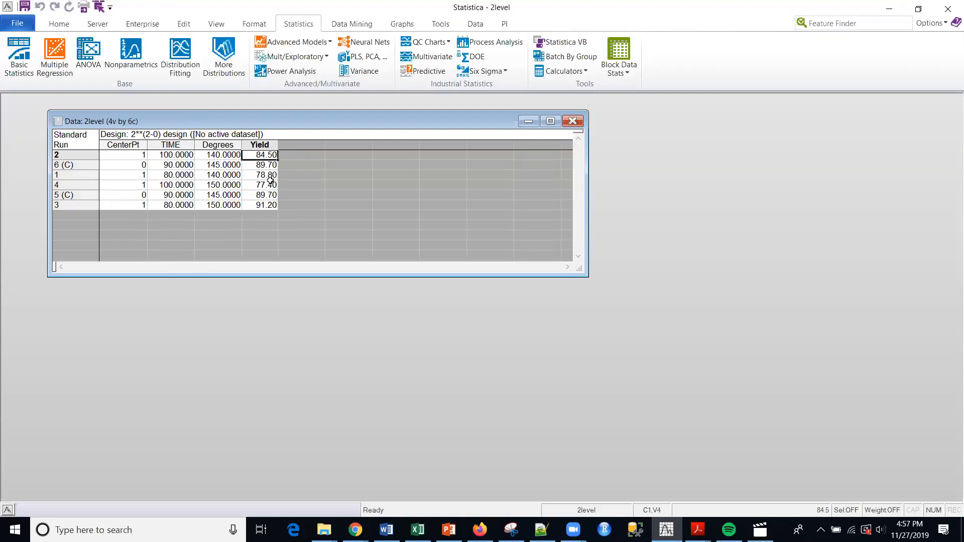
click(266, 166)
click(266, 174)
click(266, 190)
click(266, 195)
click(266, 205)
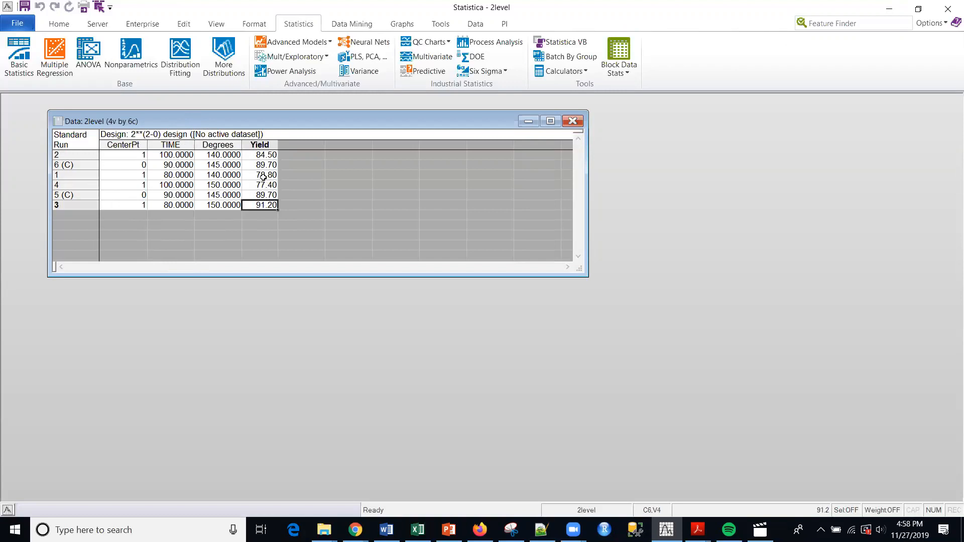
click(263, 145)
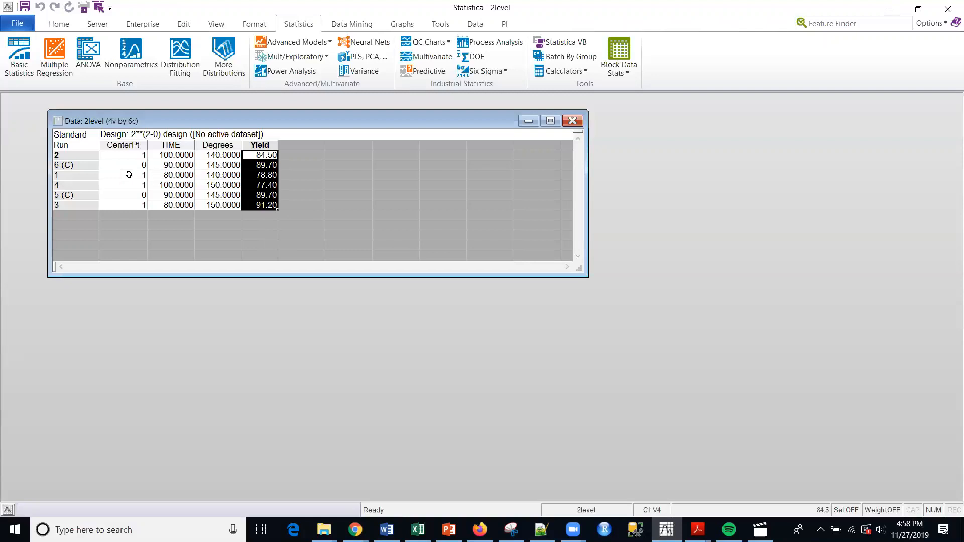
Review the TIME and Degrees settings of the two center-point runs, 6 (C) and 5 (C)
click(75, 165)
click(179, 164)
click(235, 164)
click(184, 196)
click(217, 195)
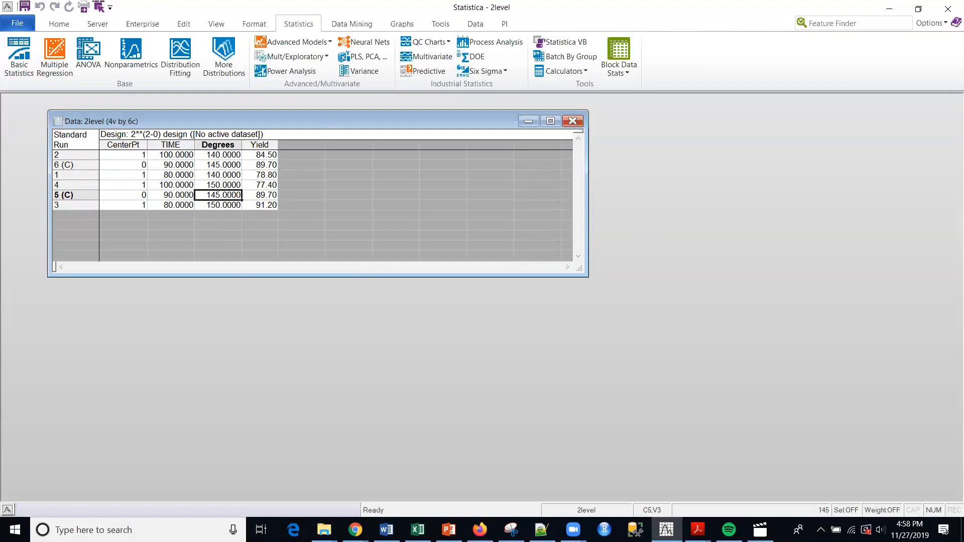
Start a DOE analysis of the existing data using 2**(K-p) standard designs (Box, Hunter, & Hunter)
key(alt+Tab)
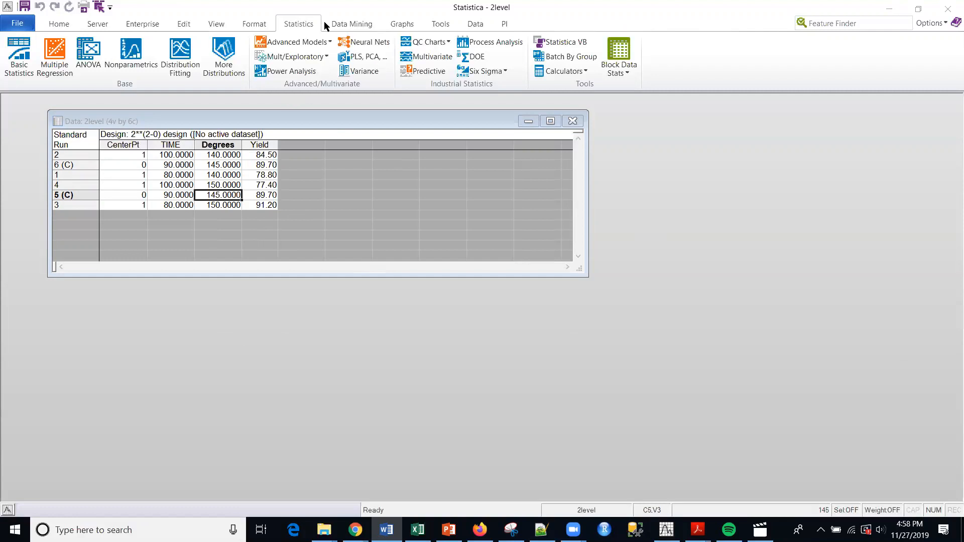
click(476, 59)
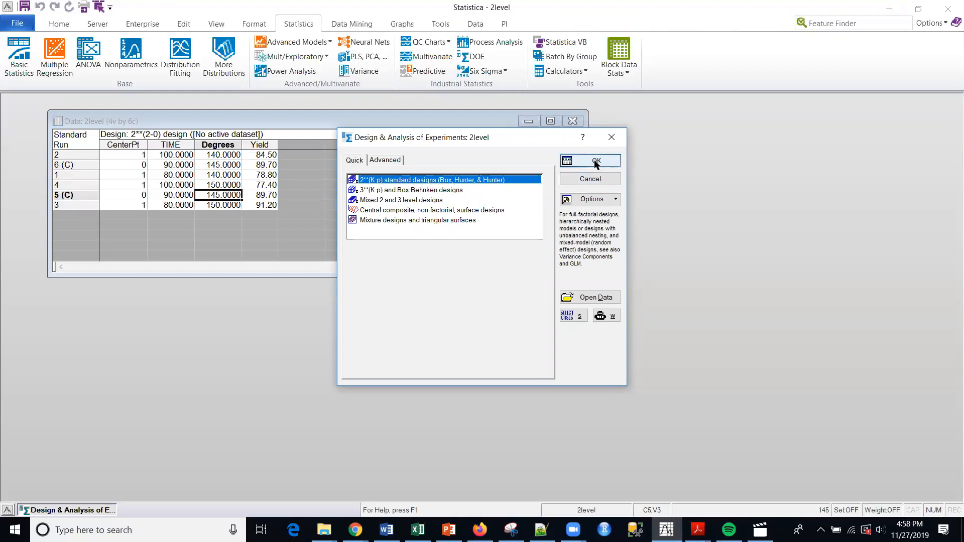
click(597, 161)
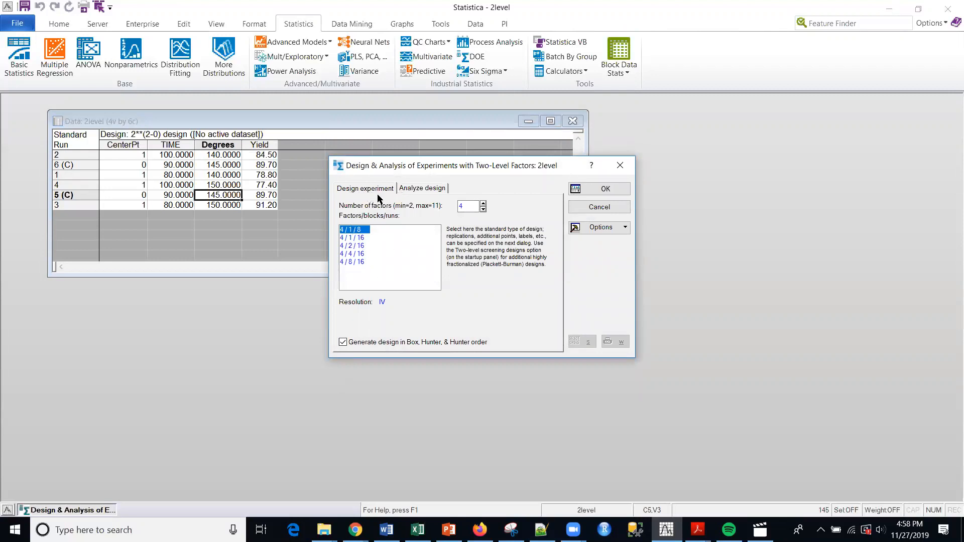
click(423, 191)
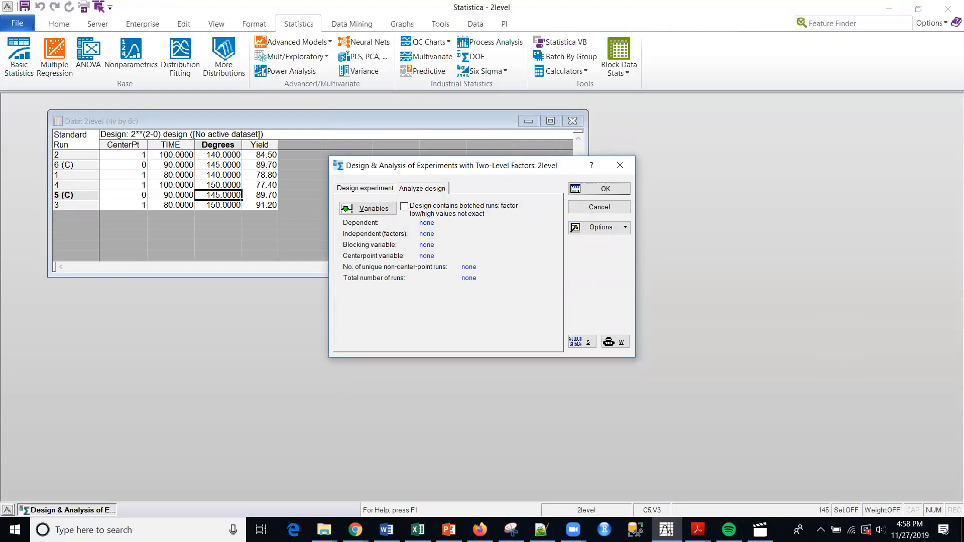
Assign Yield as the dependent variable and TIME and Degrees as the independent factors, and run the two-level analysis
key(alt+Tab)
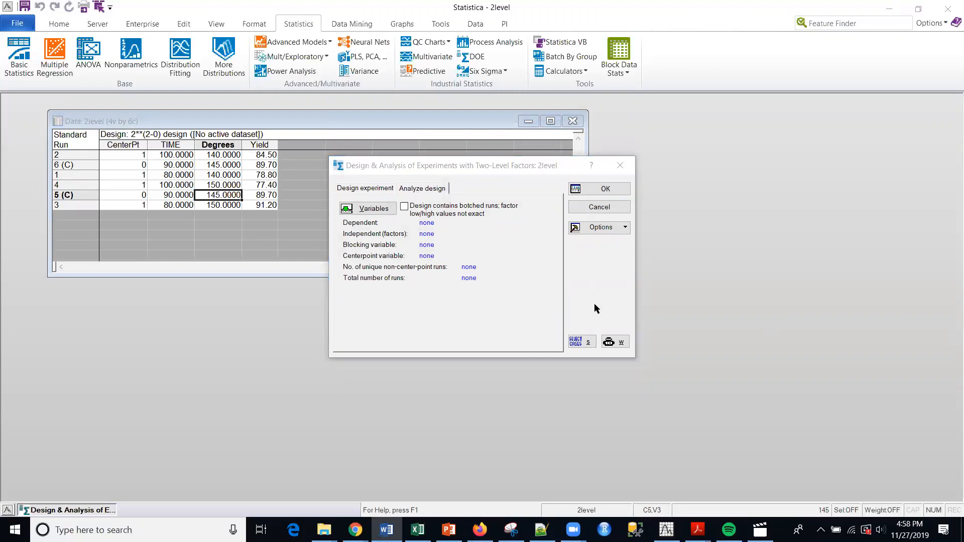
click(374, 209)
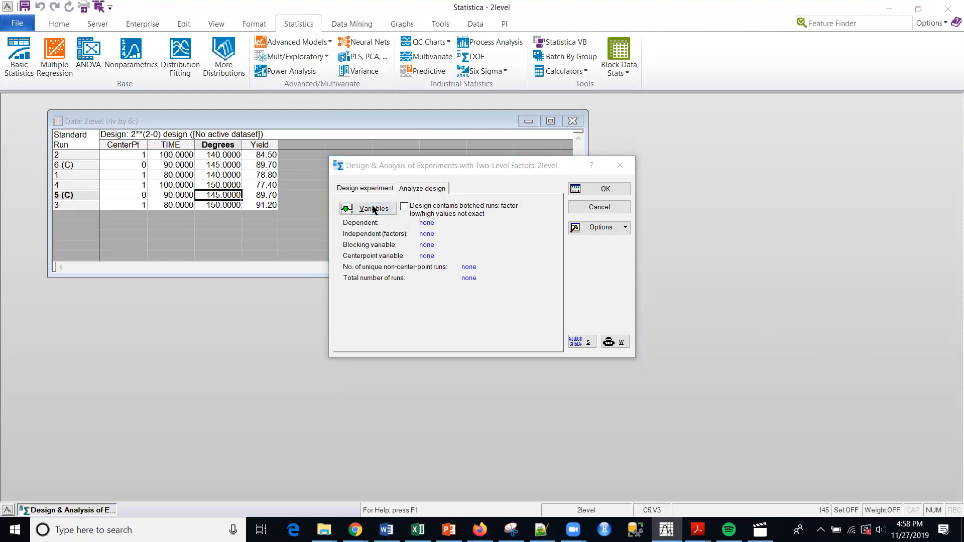
click(373, 209)
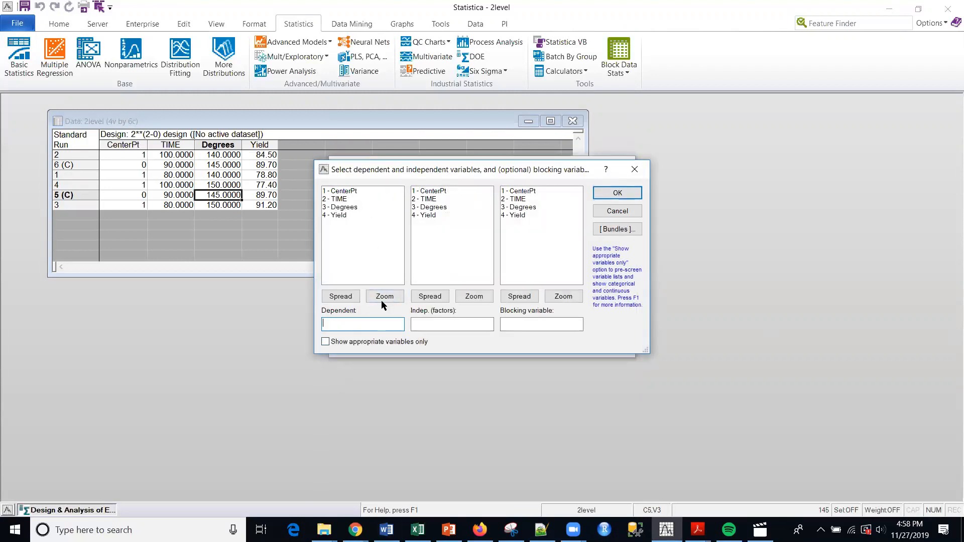
click(339, 216)
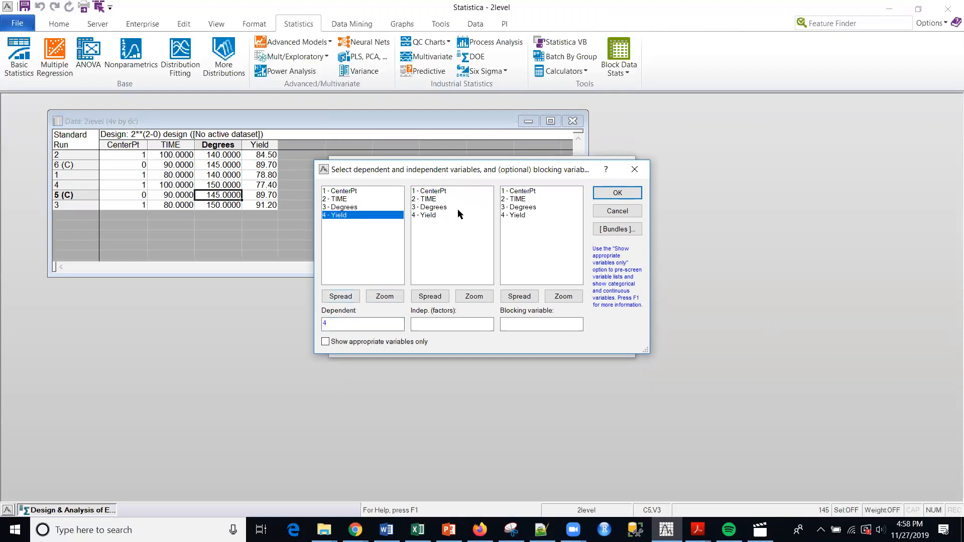
click(428, 200)
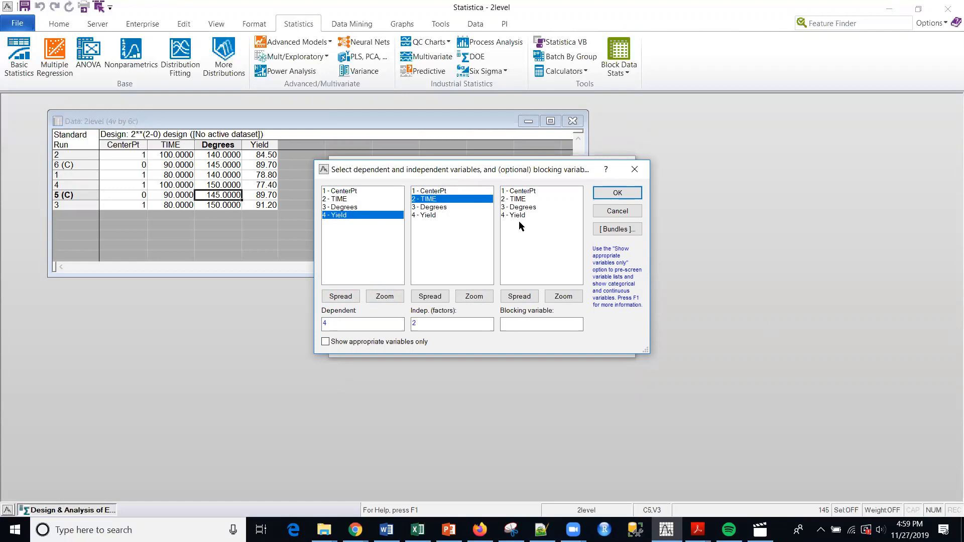
shift+click(436, 209)
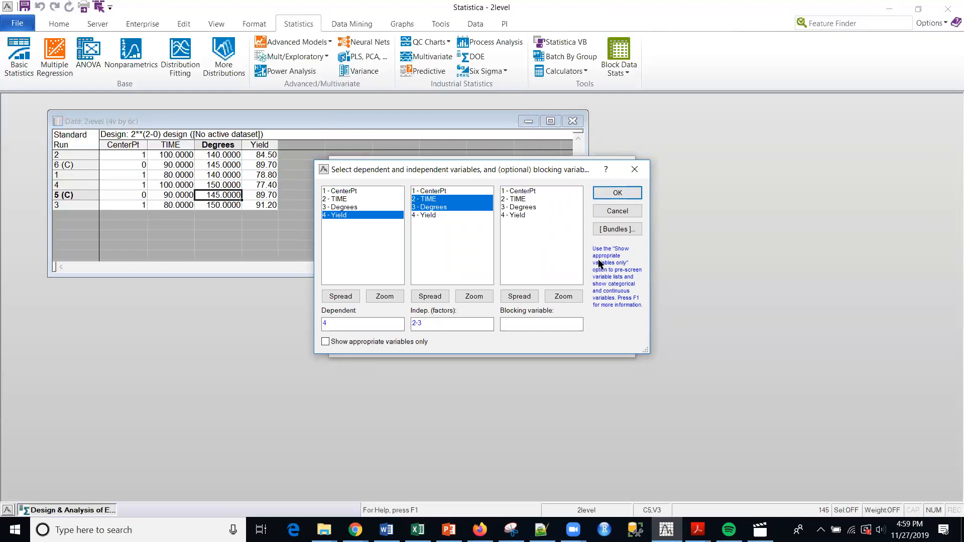
click(617, 193)
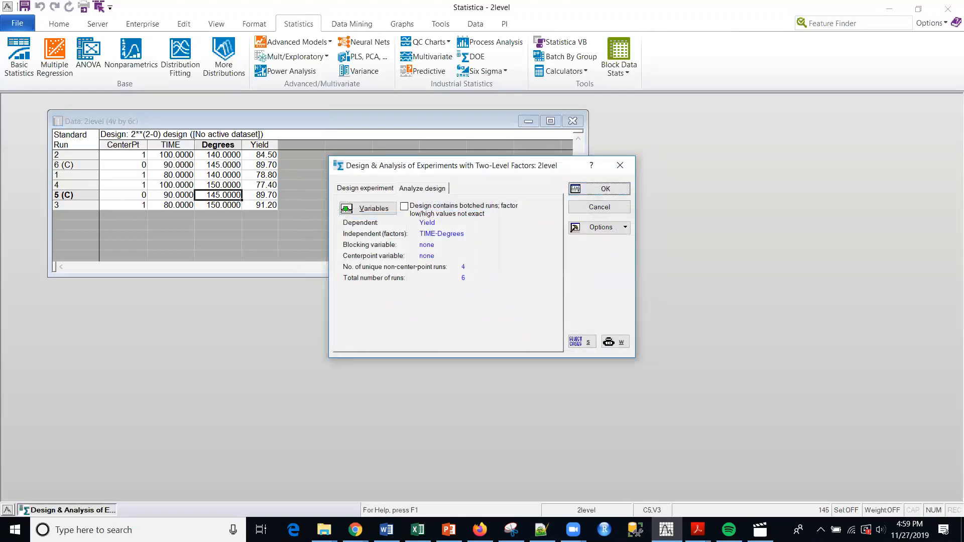
key(alt+Tab)
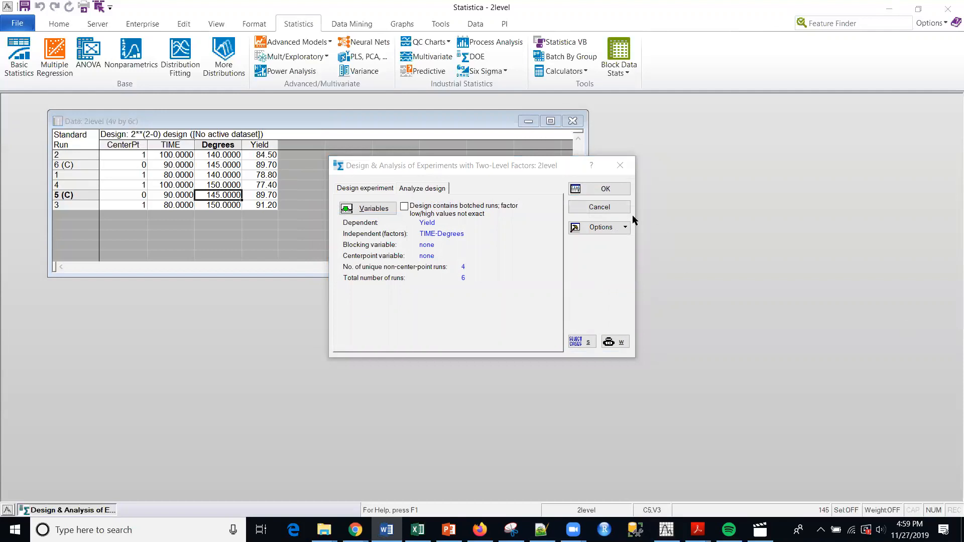
click(598, 194)
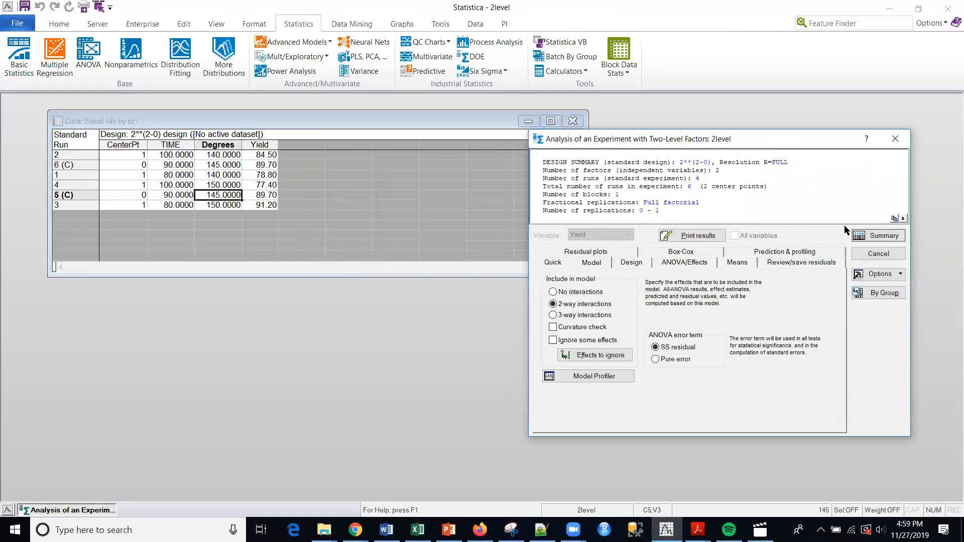
Look through the residual plot, Box-Cox and prediction options of the analysis and read its design summary
key(alt+Tab)
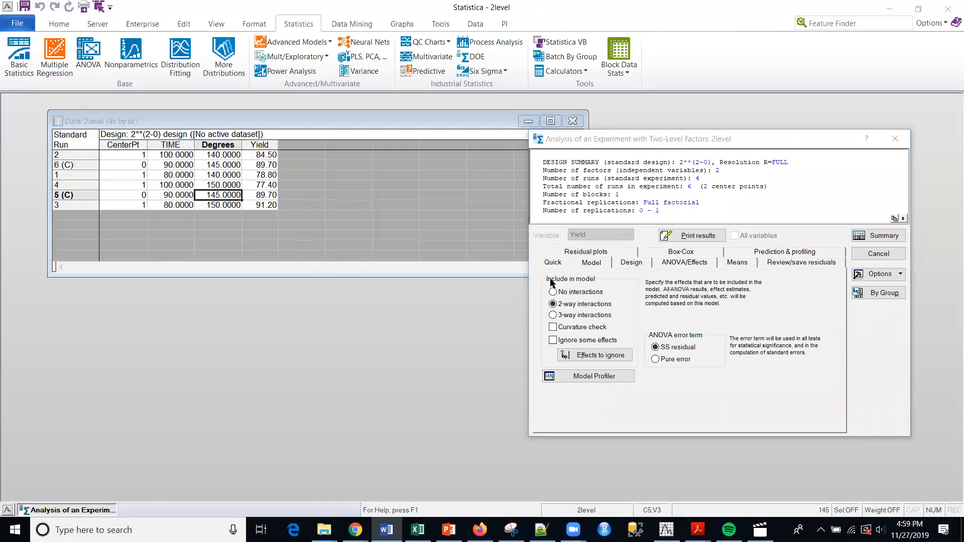
click(612, 252)
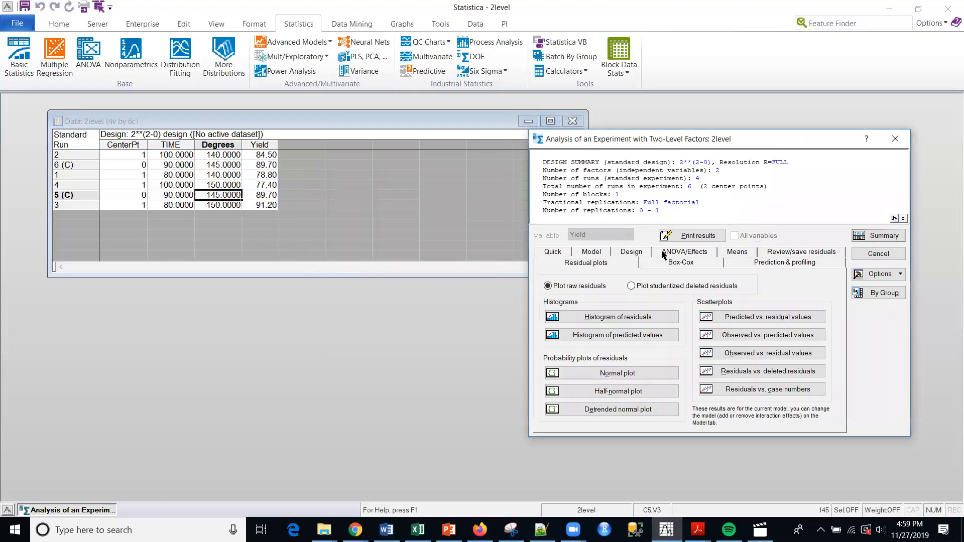
click(682, 264)
click(598, 267)
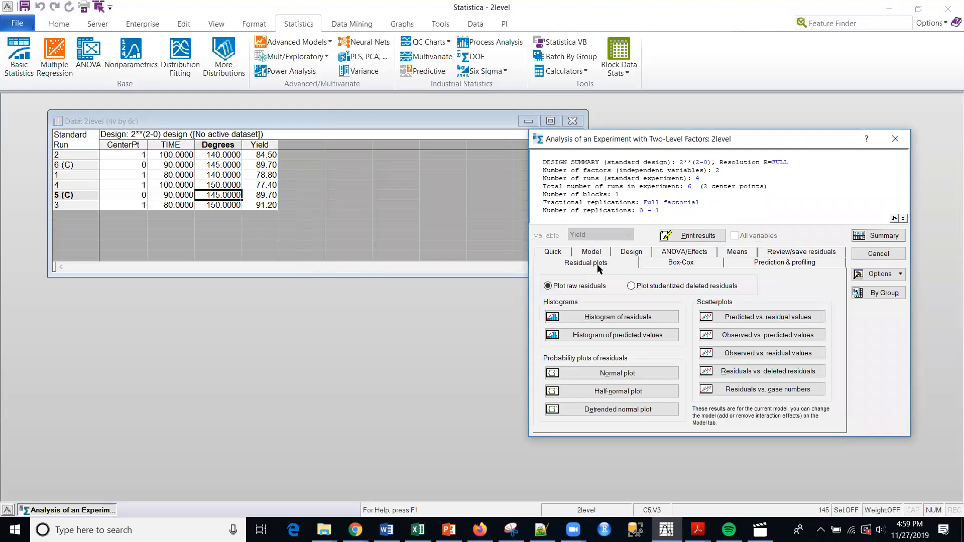
click(777, 263)
click(700, 258)
key(alt+Tab)
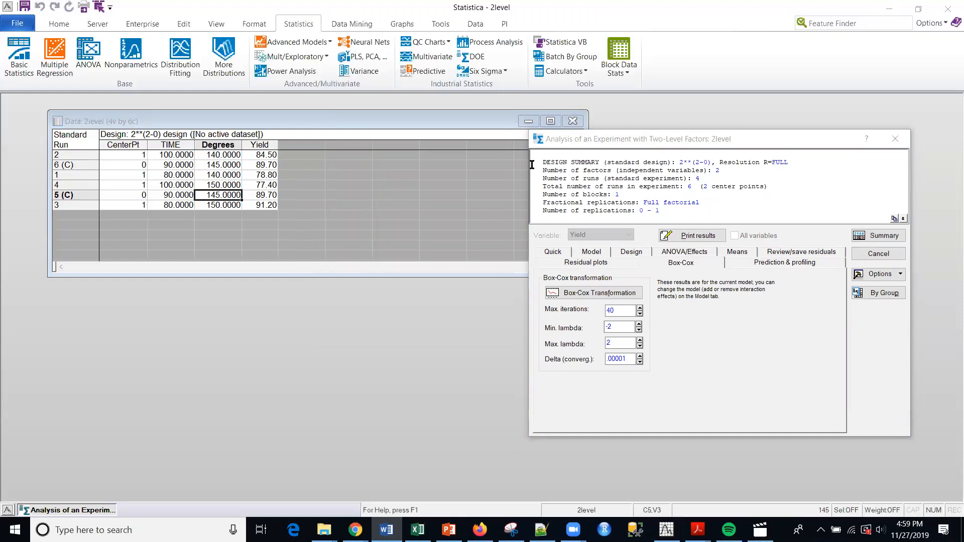
click(542, 162)
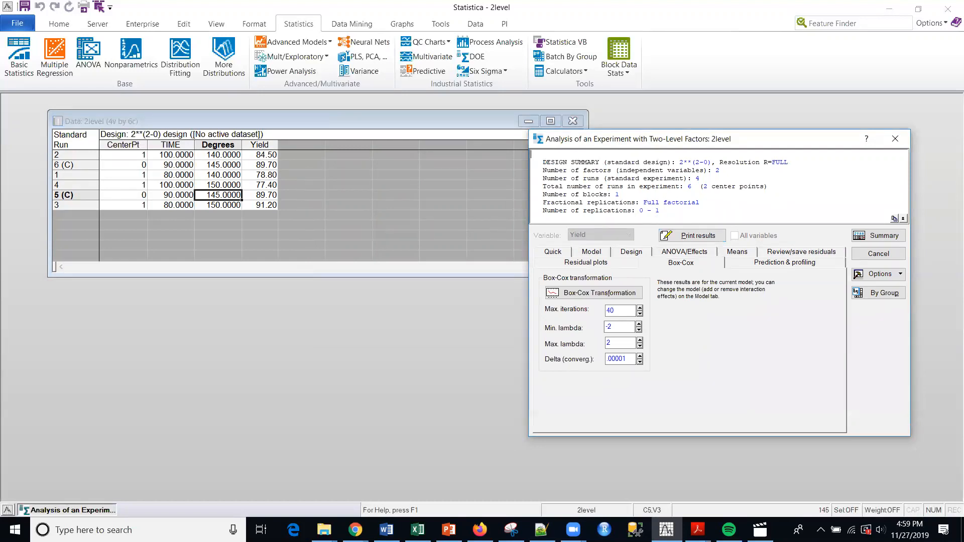
key(alt+Tab)
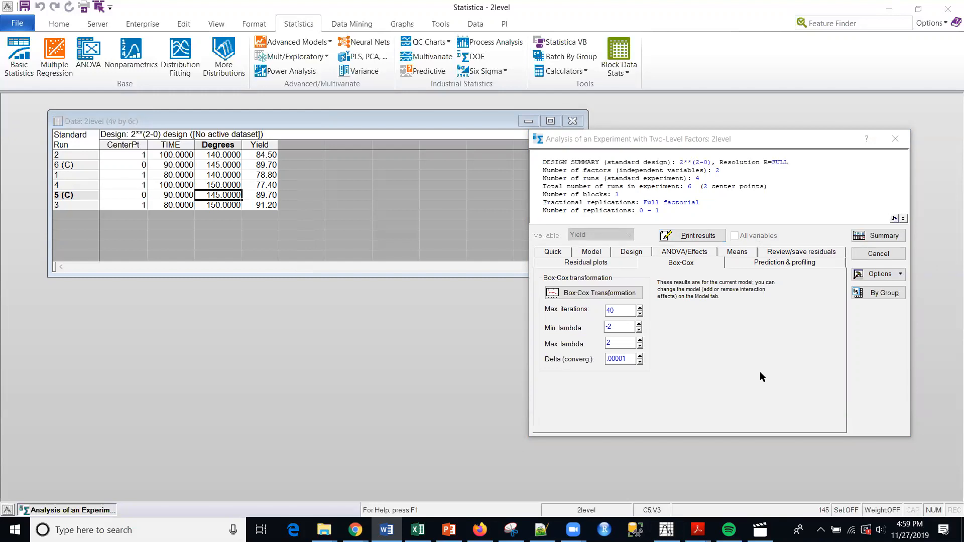
Display the design and observed means table, and move and widen its workbook window to show all columns
click(635, 253)
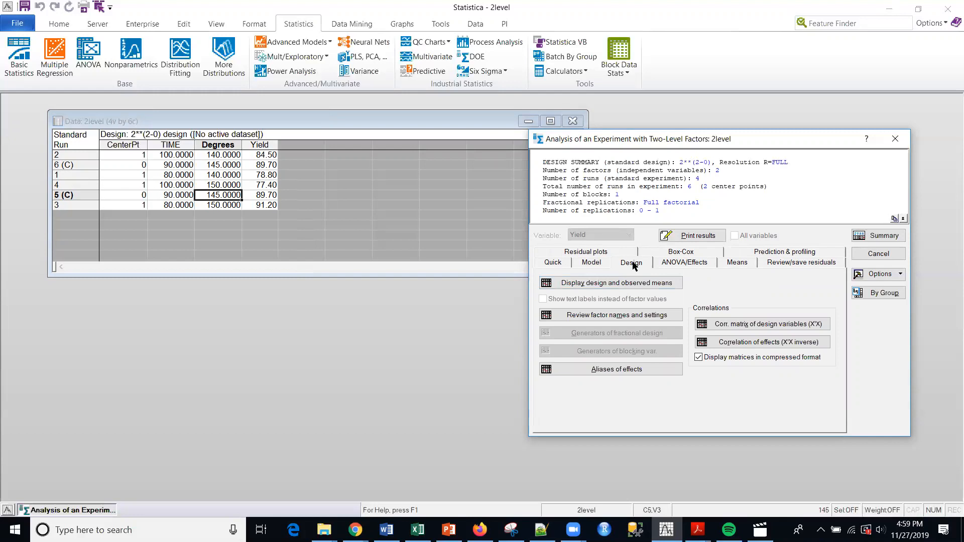
click(612, 283)
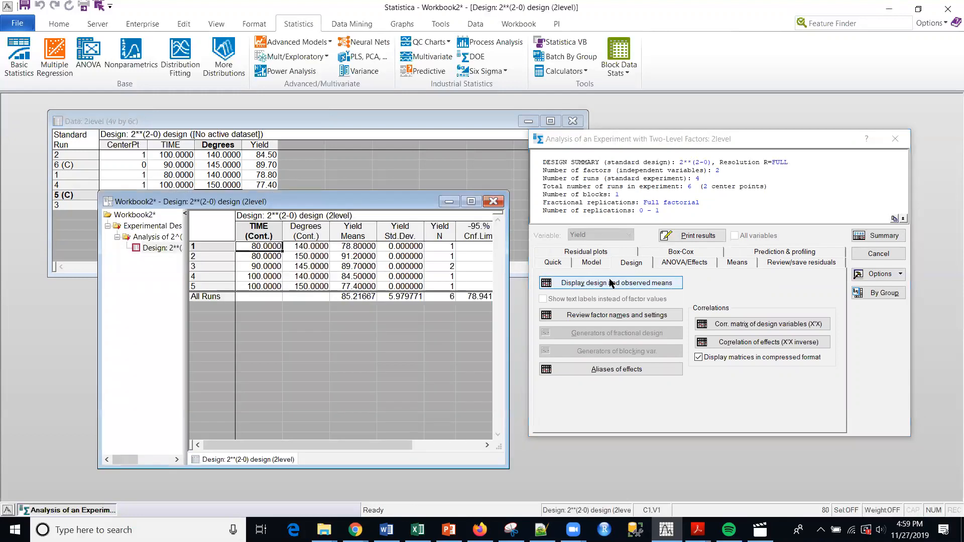
drag(344, 204, 256, 200)
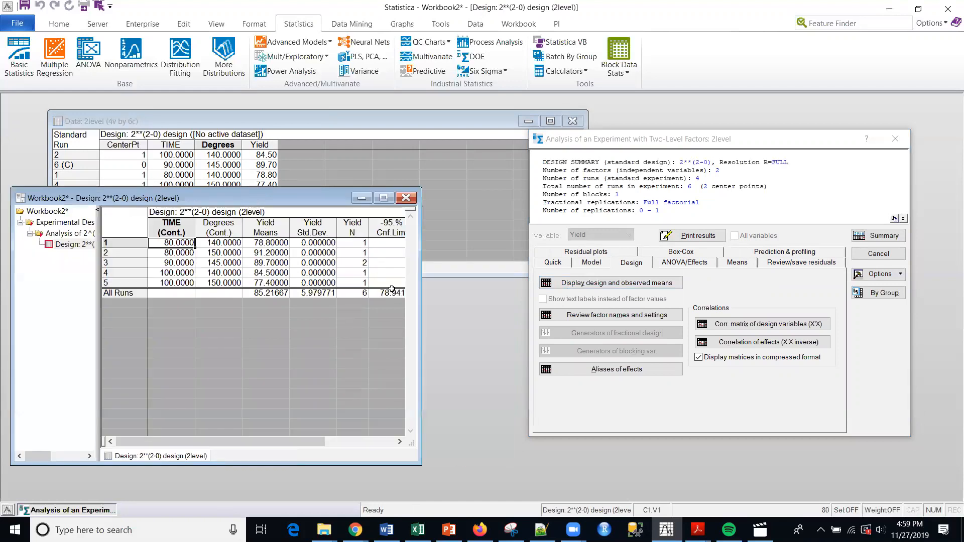
drag(421, 319, 496, 319)
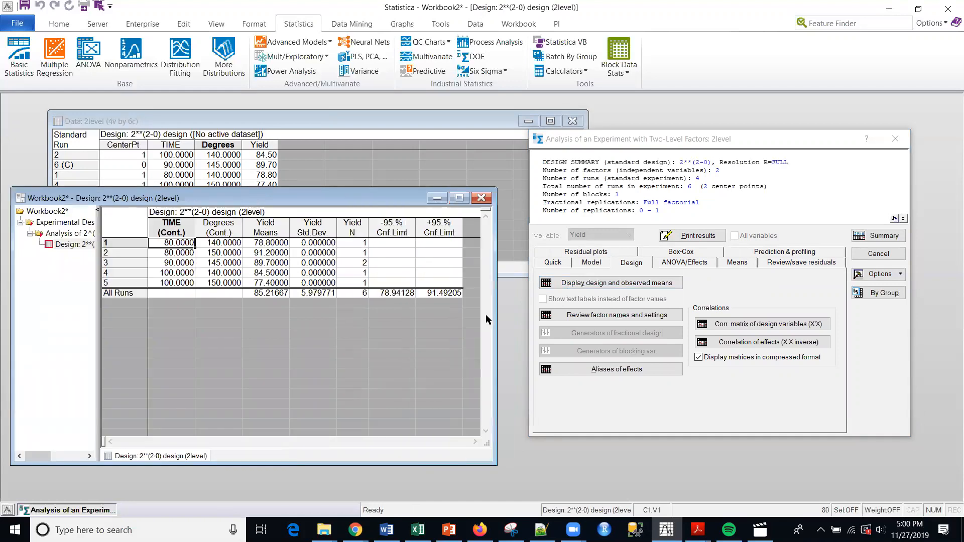
Examine the Yield N values for the factor combinations in the observed means table, leaving the cell contents unreplaced
click(350, 243)
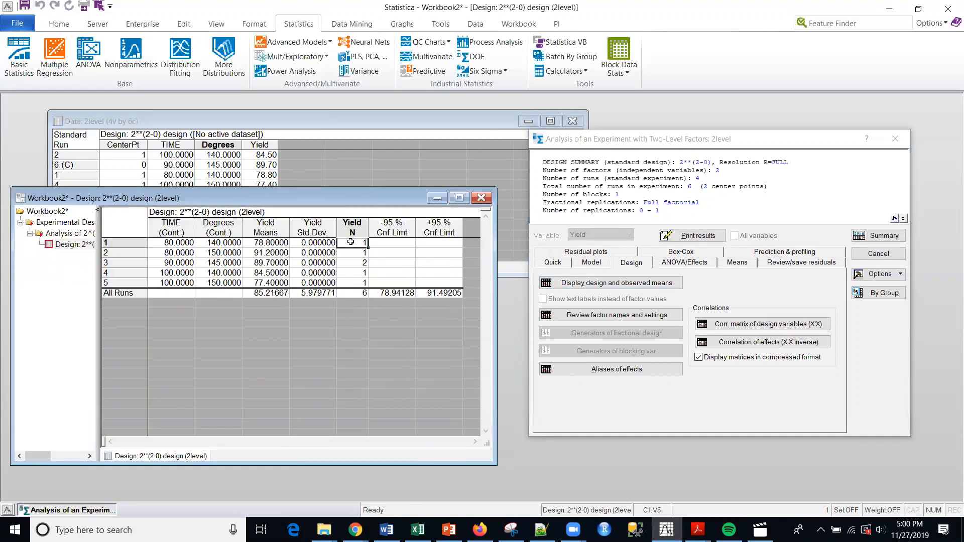
drag(349, 248, 353, 251)
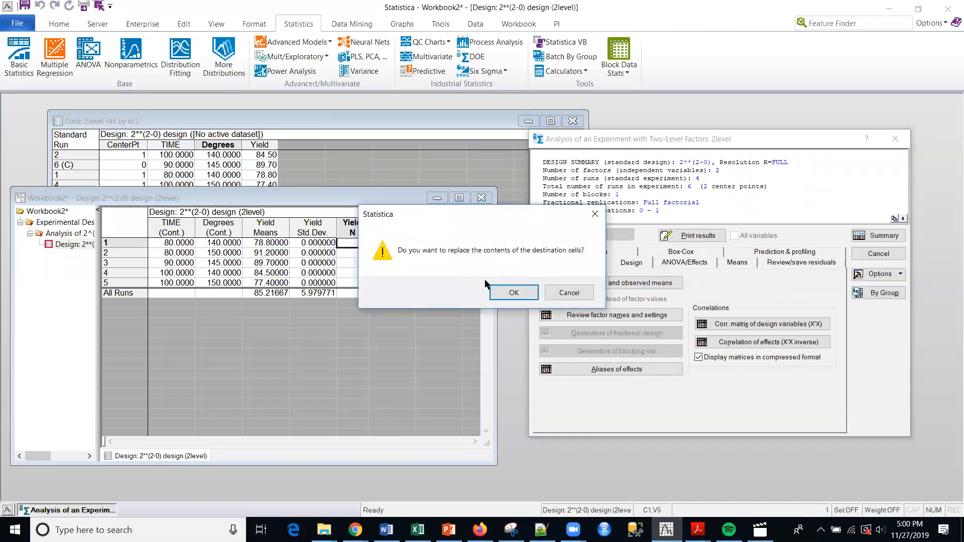
click(567, 292)
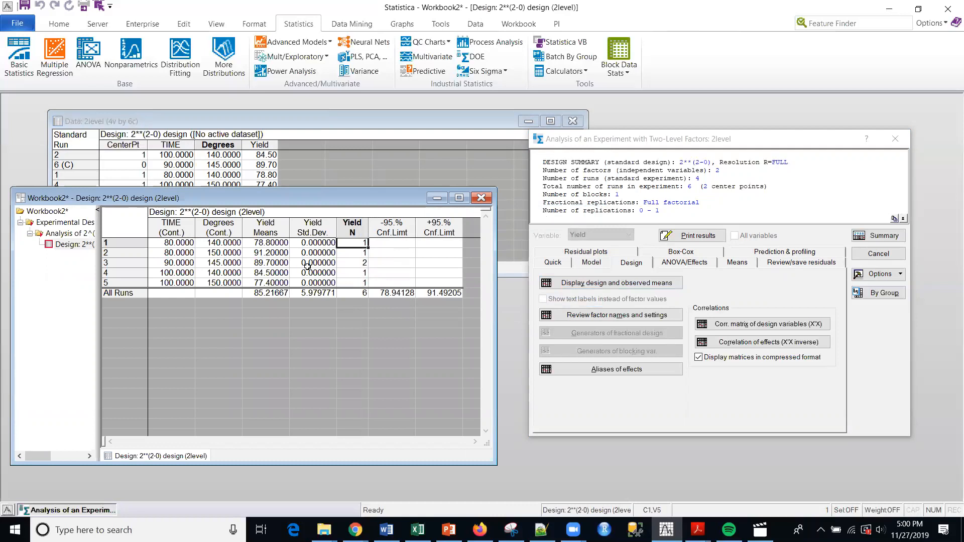
click(347, 263)
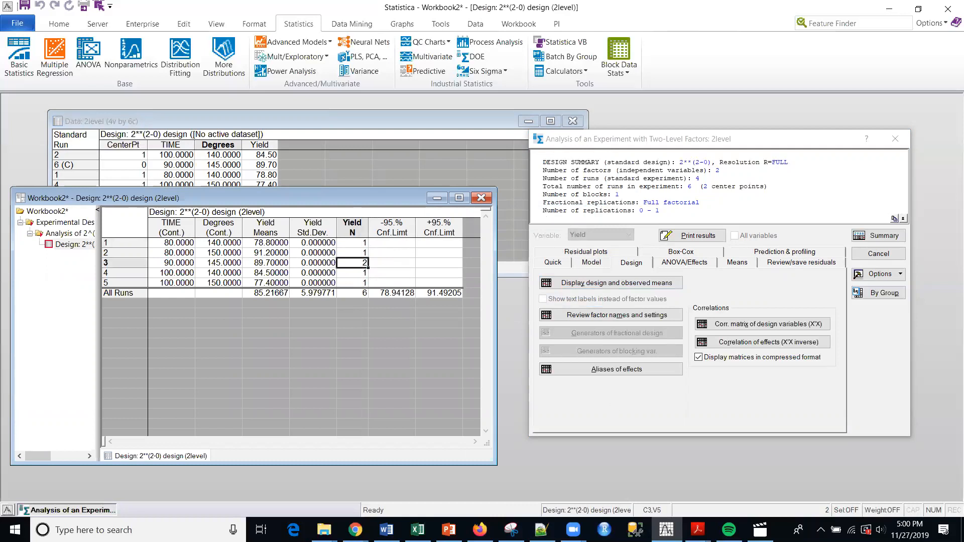
click(386, 530)
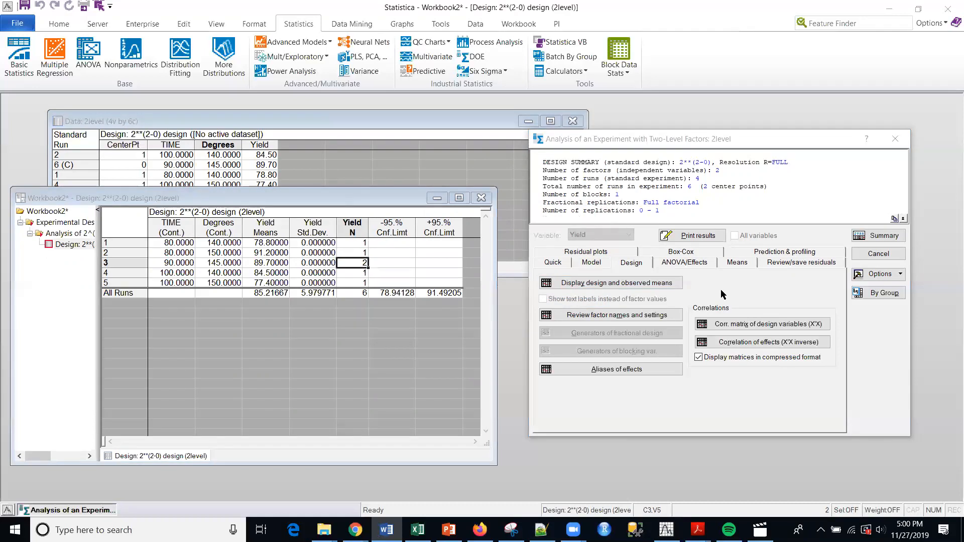
Set the model to include no interactions and generate the summary table of effect estimates
click(591, 266)
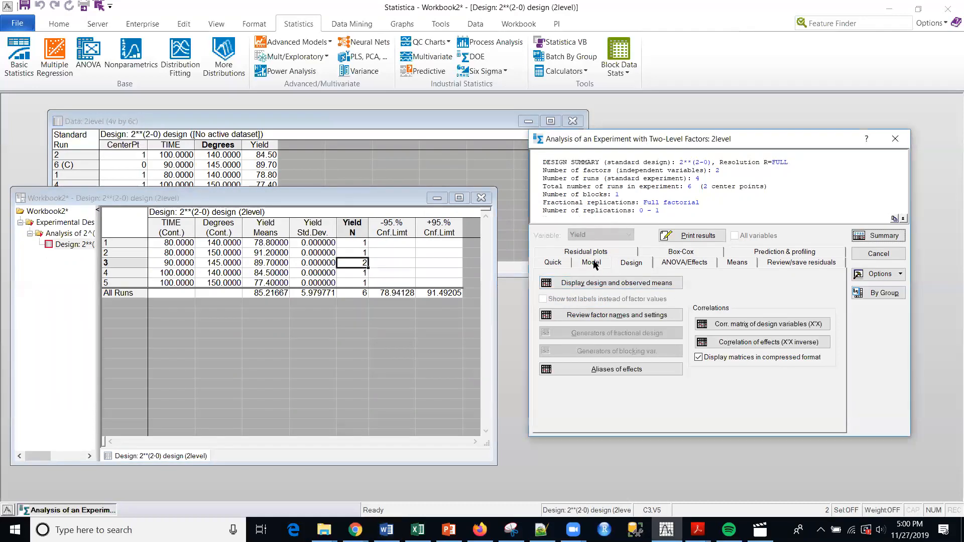
click(592, 263)
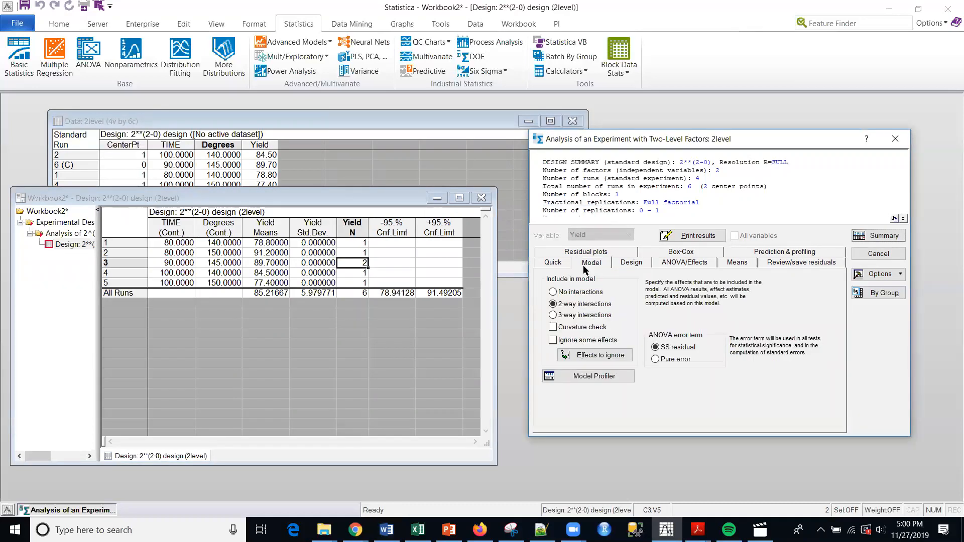
click(552, 292)
click(880, 237)
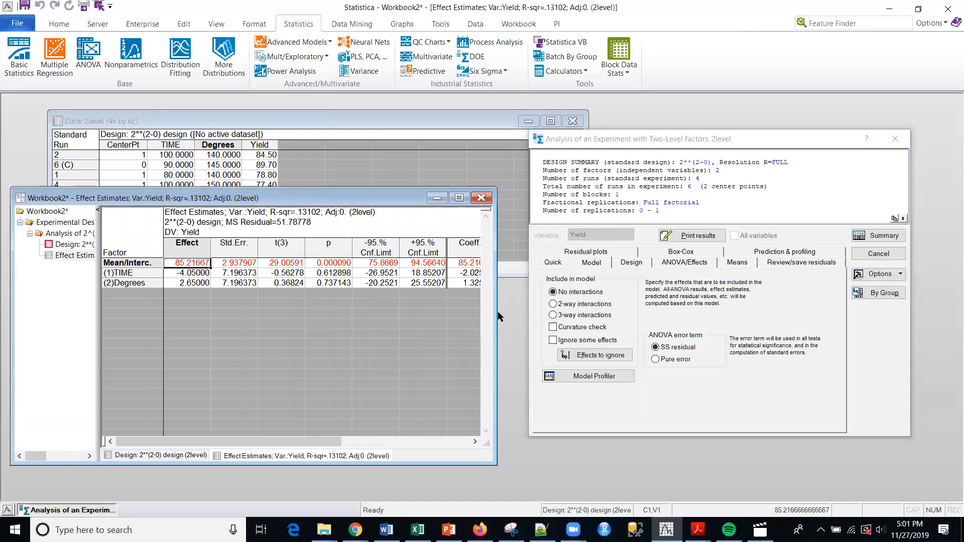
Maximize the effect estimates workbook and minimize the analysis dialog so that all columns are uncovered
drag(504, 314, 536, 314)
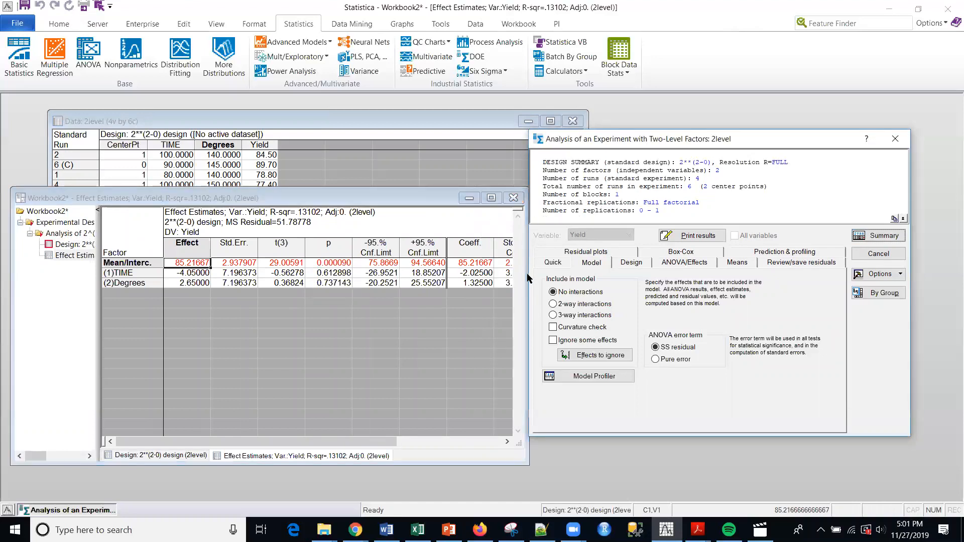
click(491, 198)
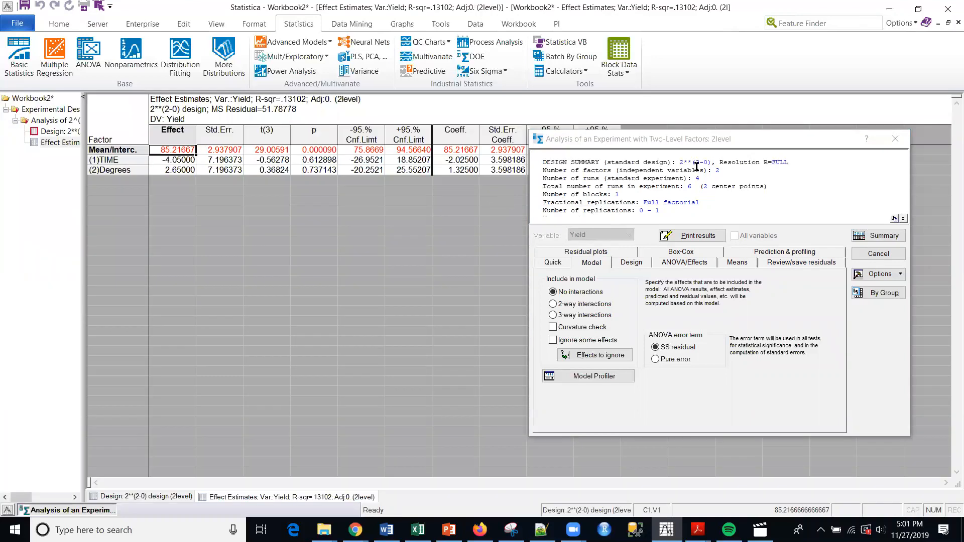
click(83, 510)
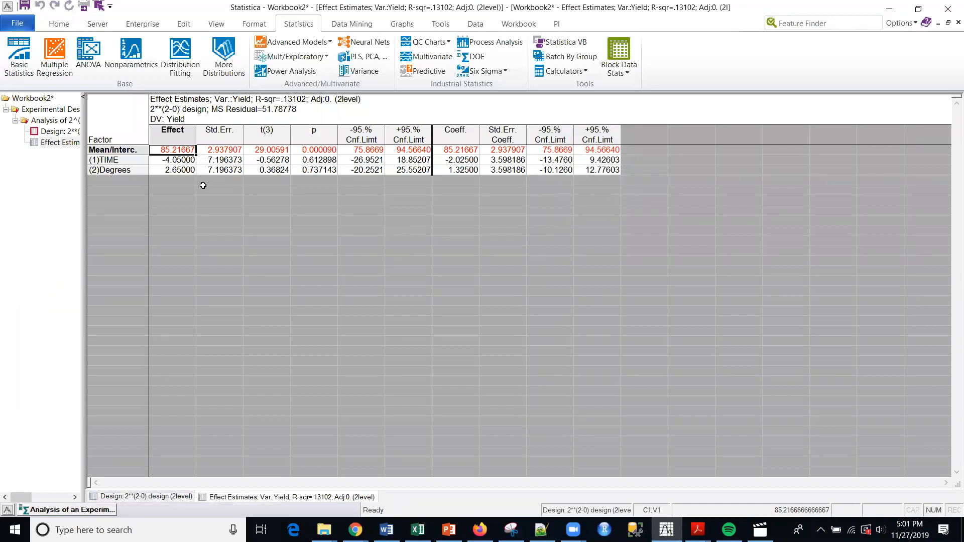
Examine the TIME and Degrees effects, the coefficients, the p values and the R-squared heading in the effect estimates table
click(179, 161)
click(179, 170)
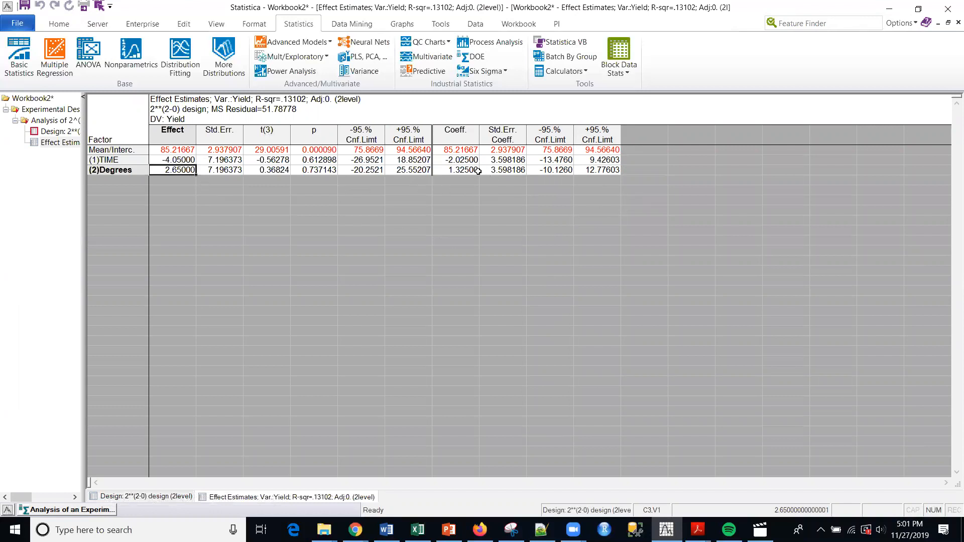
drag(469, 146, 470, 172)
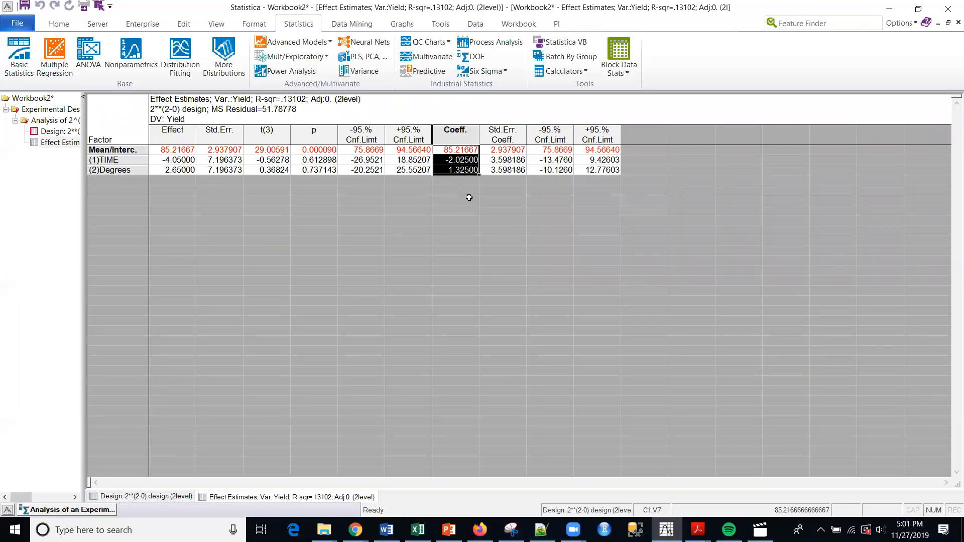
key(alt+Tab)
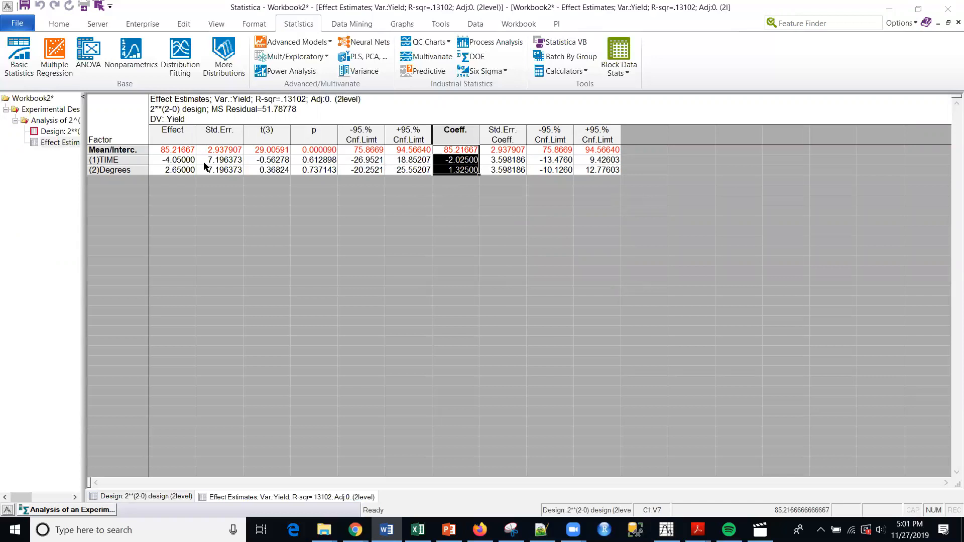
click(318, 170)
click(319, 159)
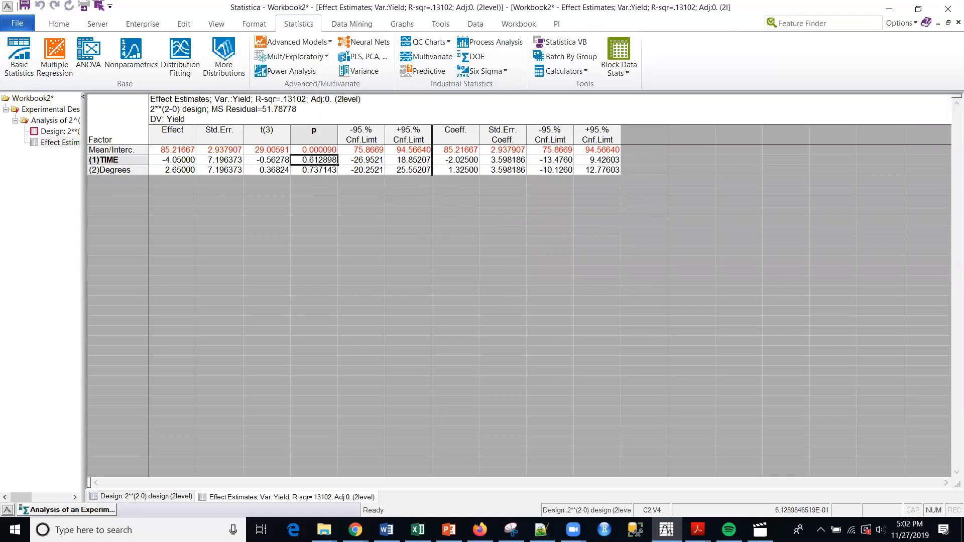
key(alt+Tab)
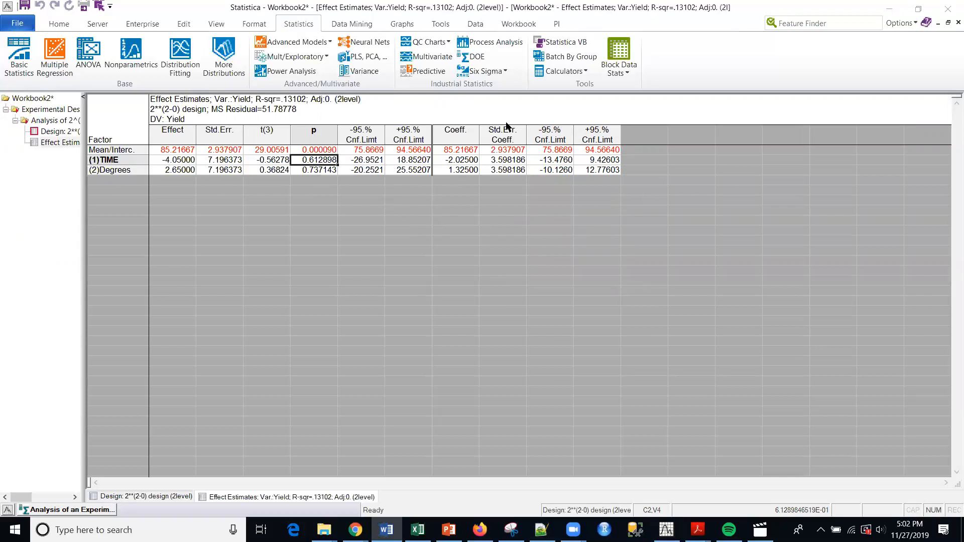
click(298, 105)
click(300, 100)
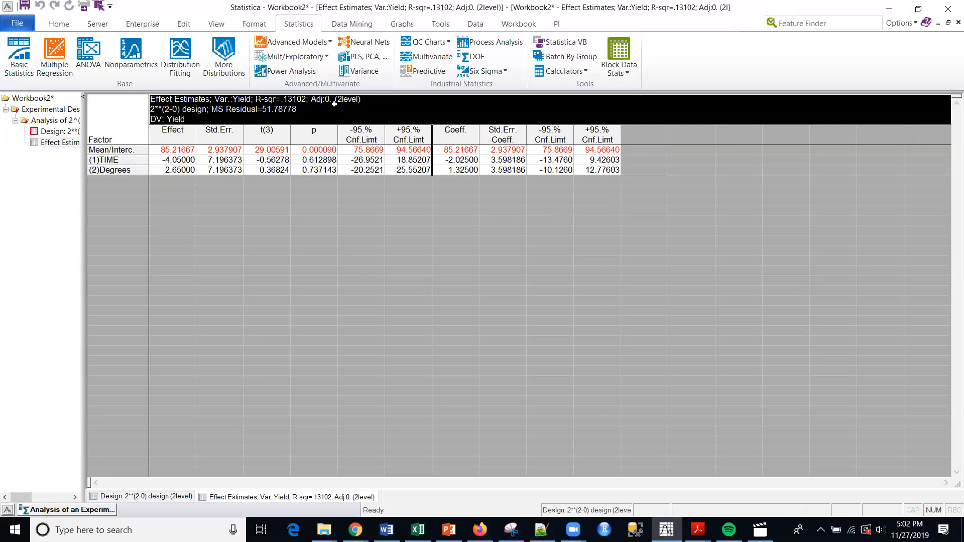
Restore the analysis dialog, include 2-way interactions in the model and generate the effect estimates summary
click(59, 510)
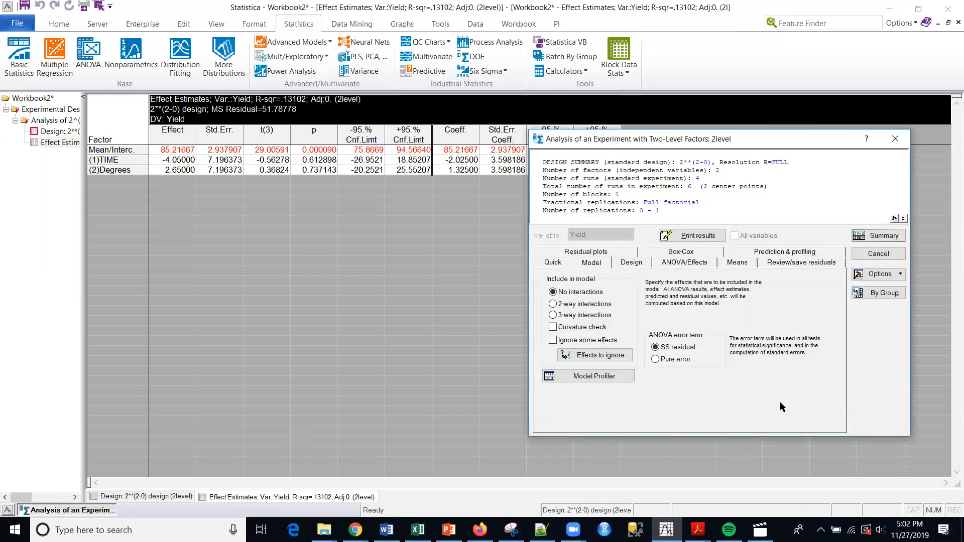
key(alt+Tab)
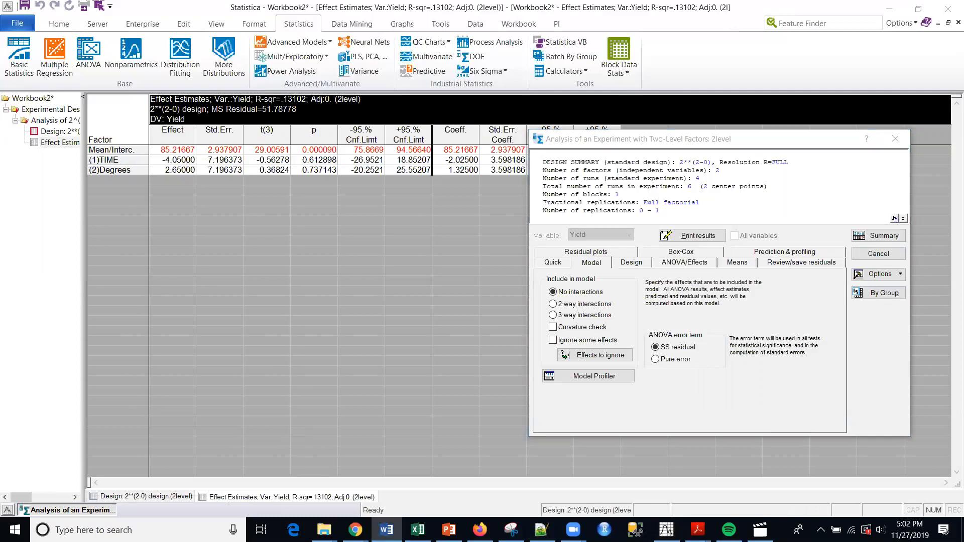
click(553, 308)
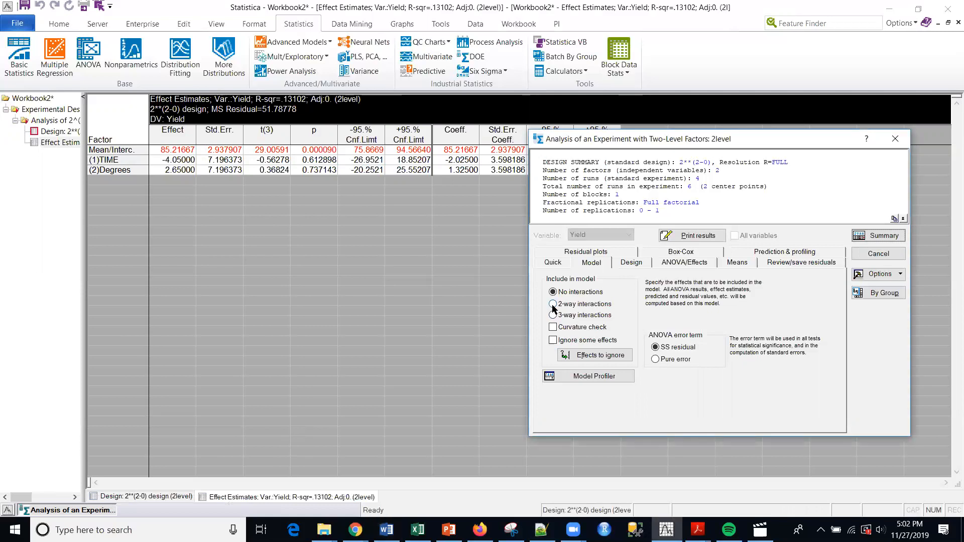
click(553, 304)
click(888, 238)
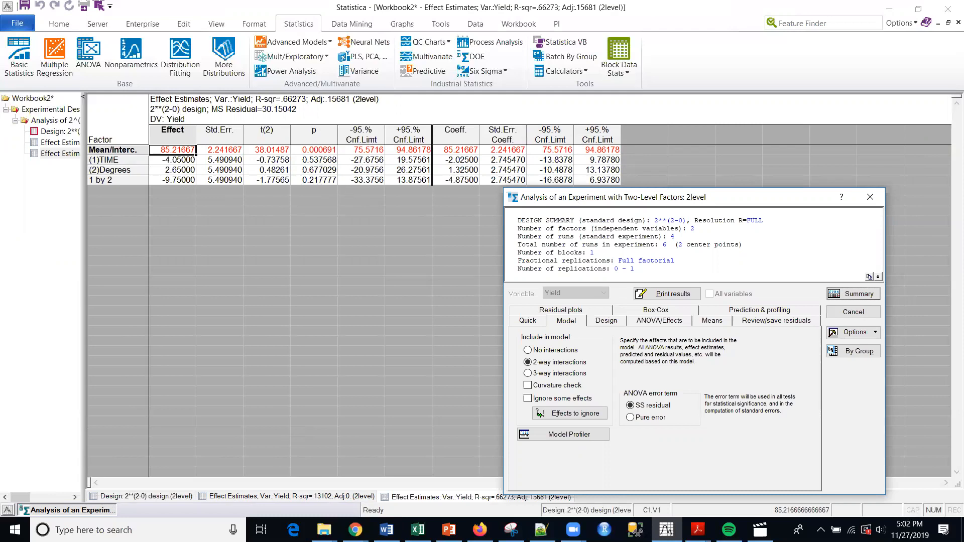
Add the curvature check to the 2-way interaction model and generate its effect estimates summary
key(alt+Tab)
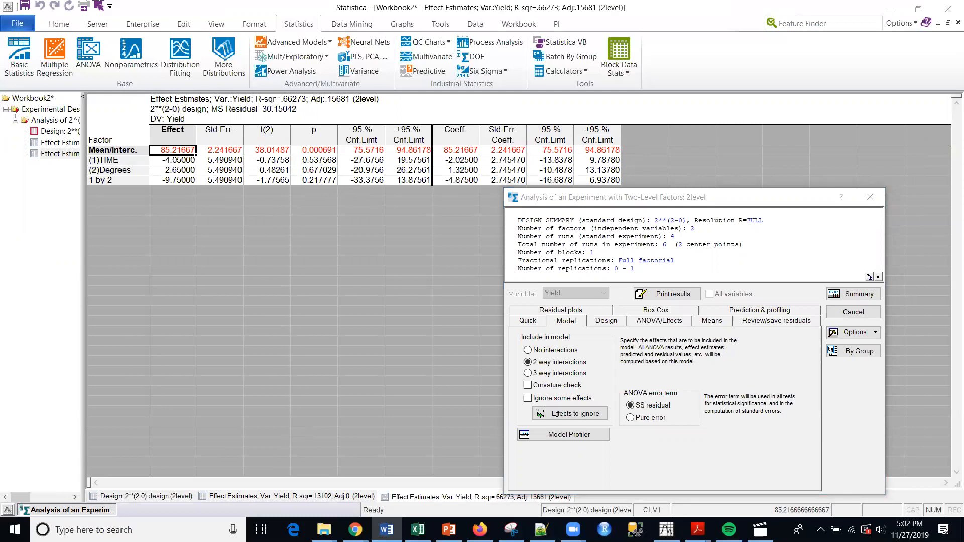
click(530, 391)
click(529, 385)
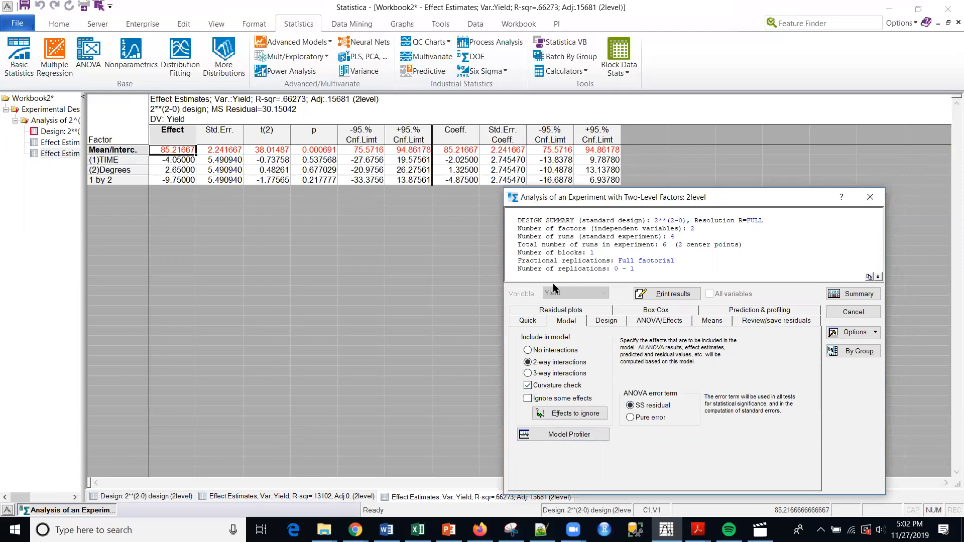
click(849, 294)
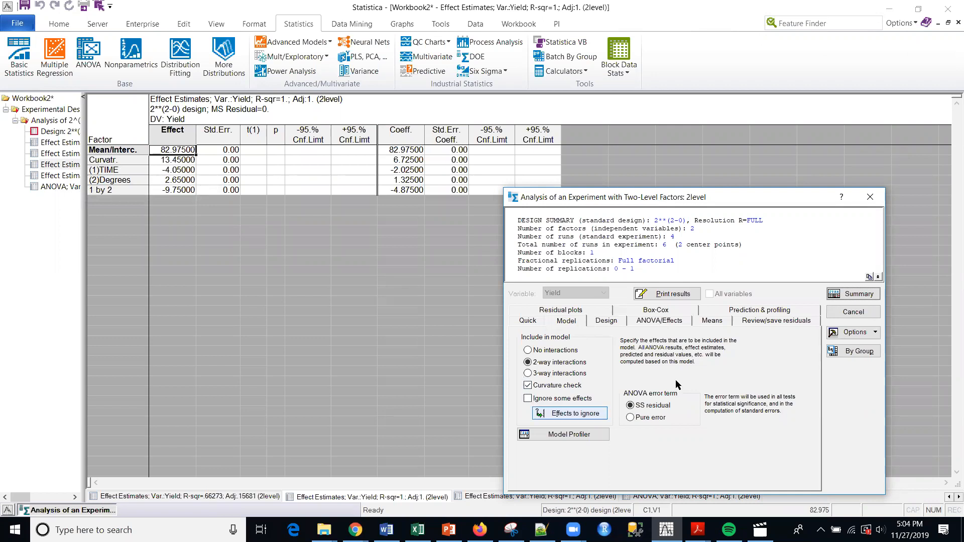
Generate the ANOVA table, effect estimates and regression coefficients for the model with the curvature check
click(669, 321)
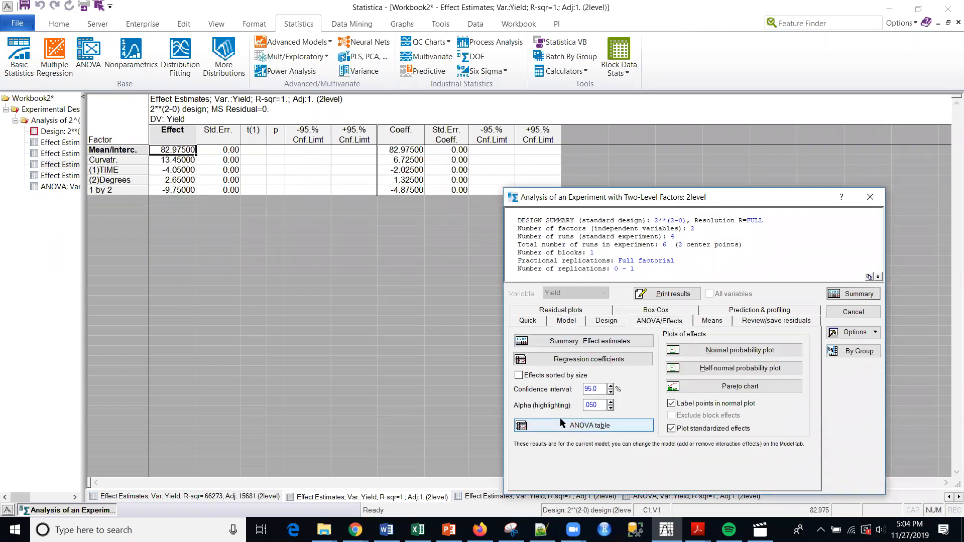
click(591, 426)
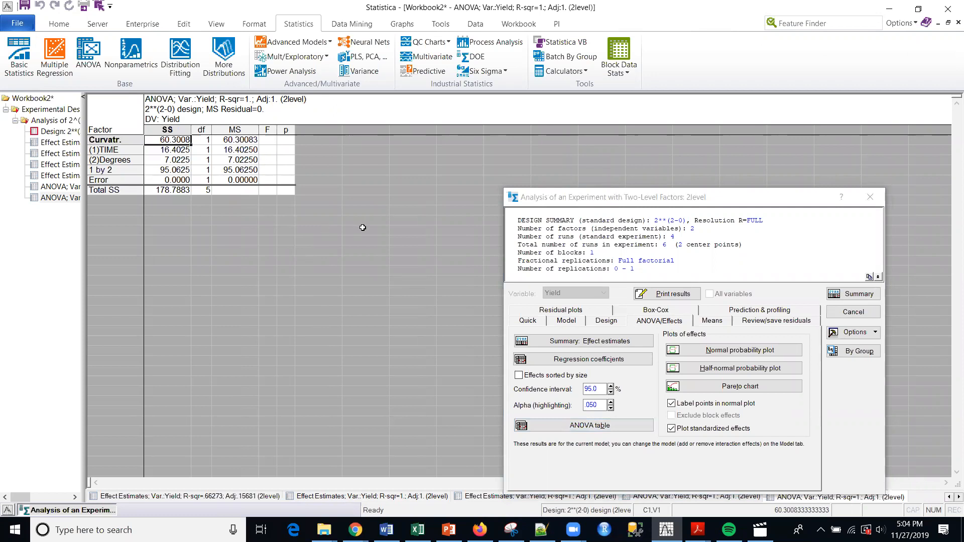
click(606, 342)
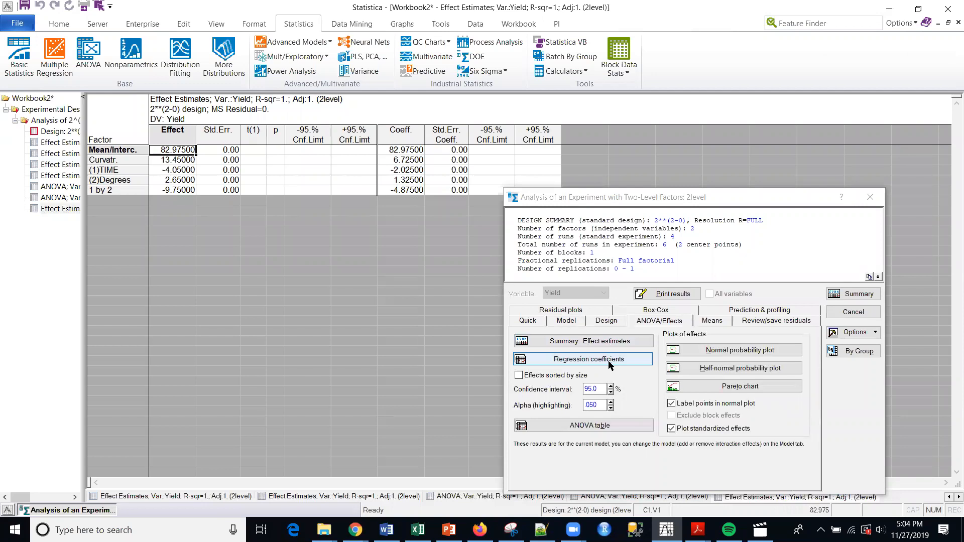
click(610, 364)
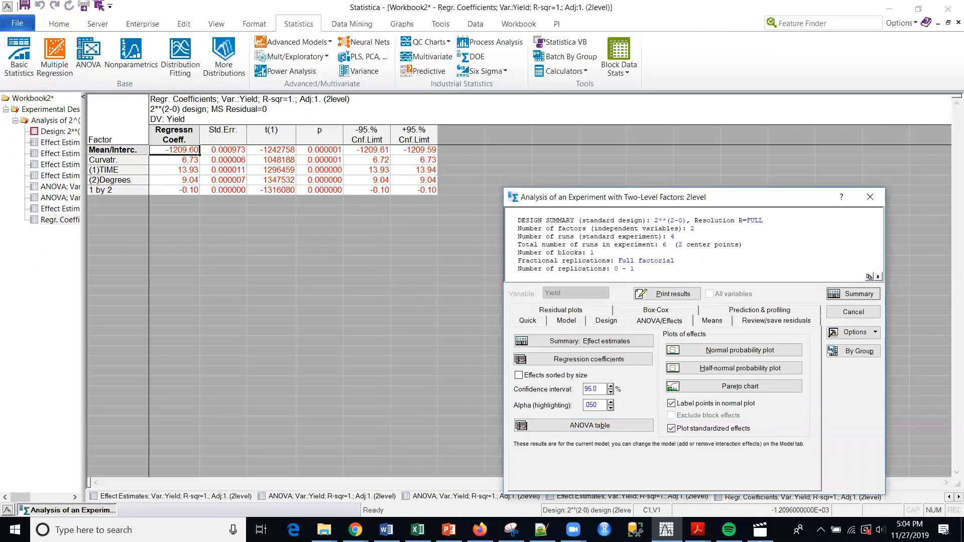
Generate the ANOVA table for the 2-way interaction model without the curvature check, and review the p values of its effects
click(386, 530)
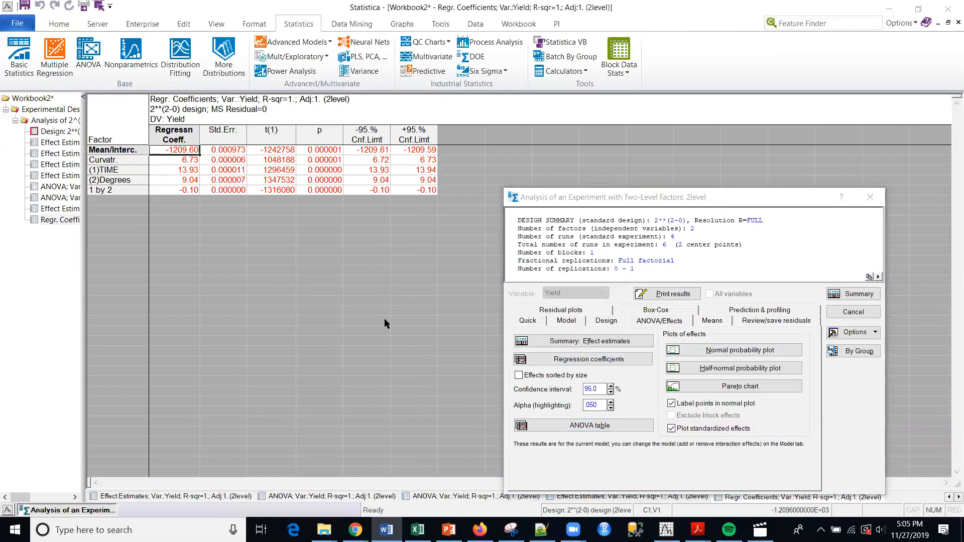
click(554, 320)
click(527, 386)
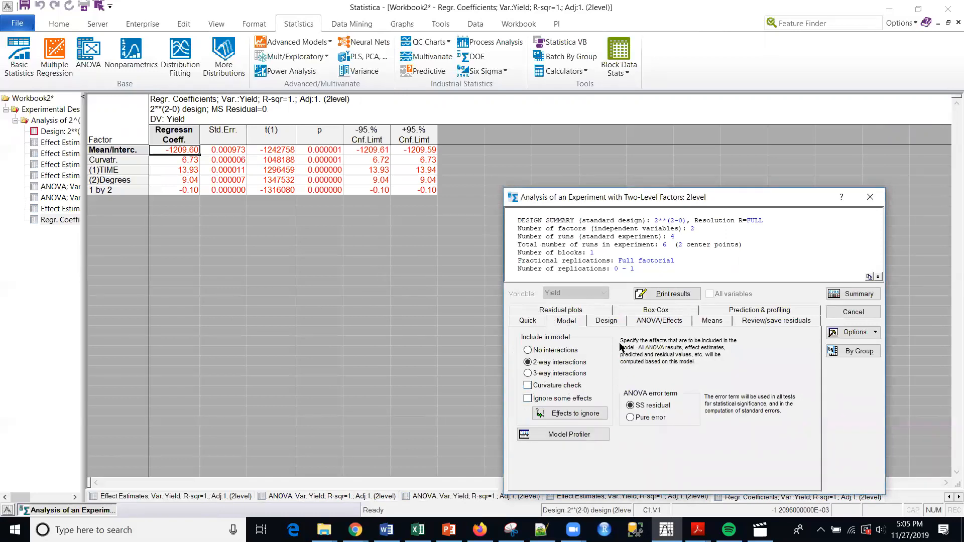
click(649, 321)
click(575, 426)
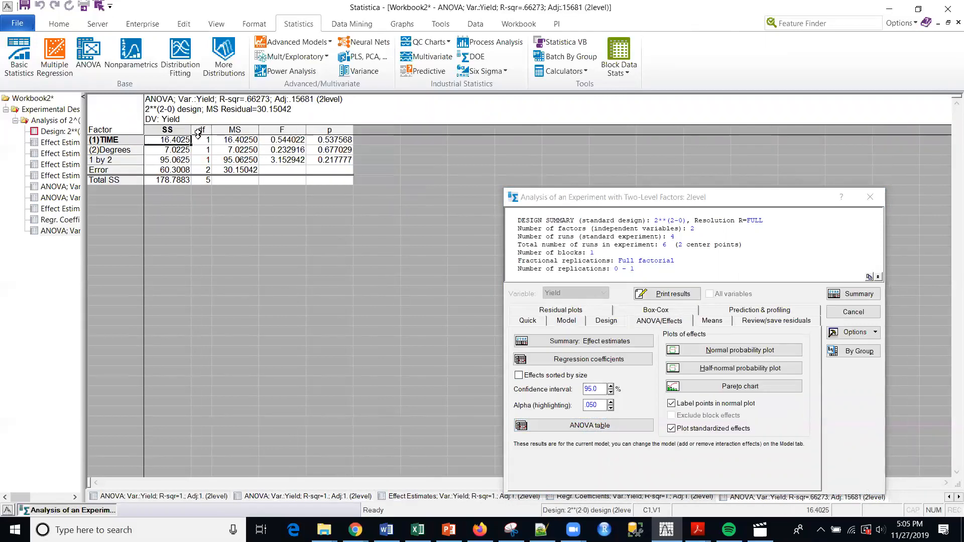
click(234, 160)
drag(337, 141, 335, 159)
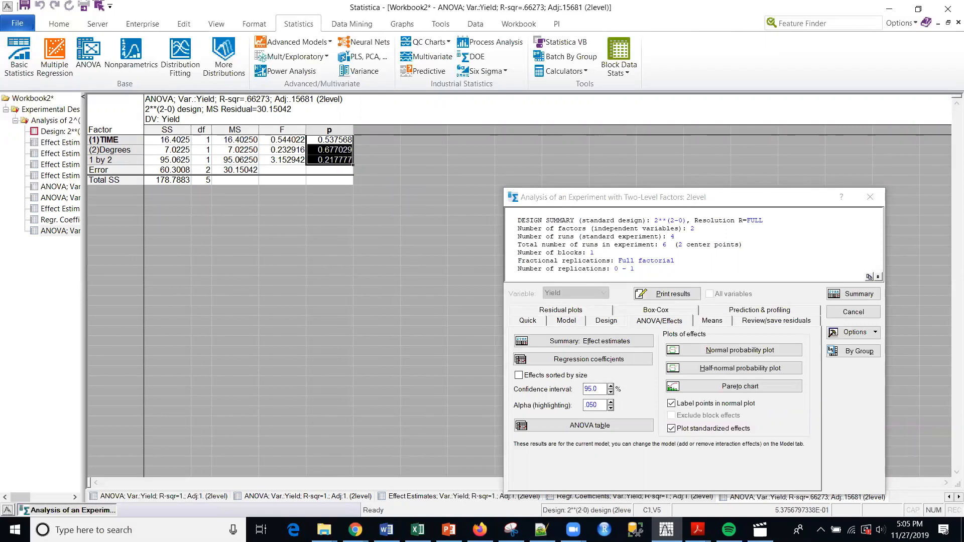
key(alt+Tab)
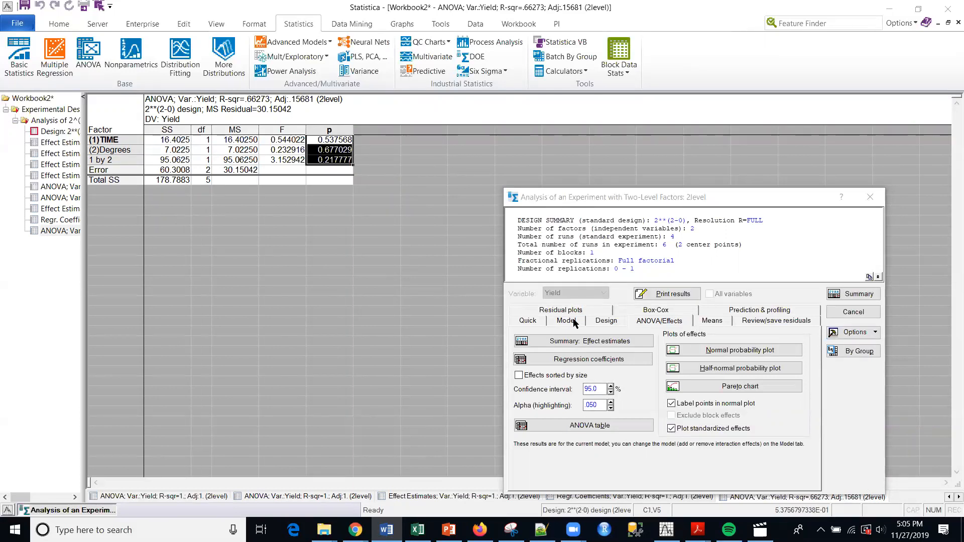
Create a plot of the observed marginal means for TIME and Degrees, with TIME on the x-axis and Degrees as the line pattern
click(713, 321)
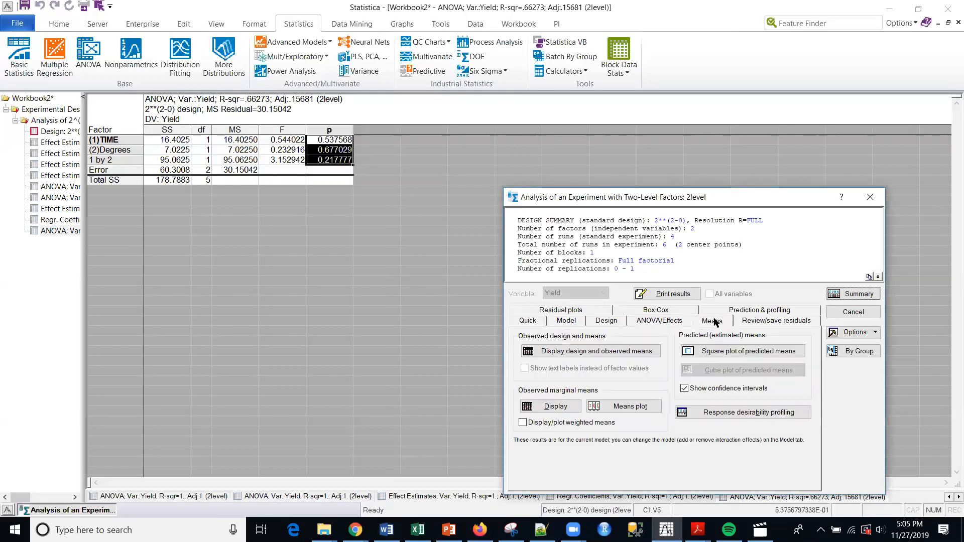
click(631, 408)
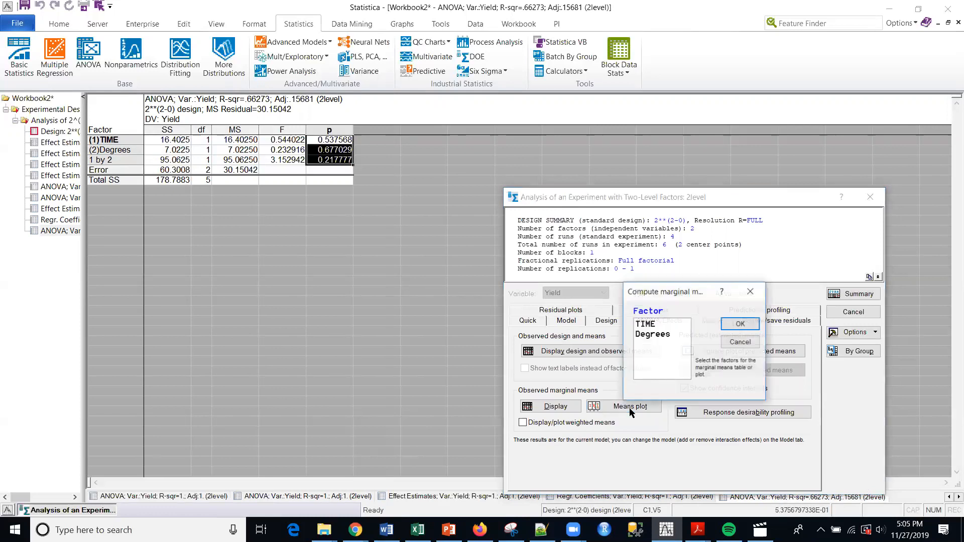
click(649, 324)
click(651, 335)
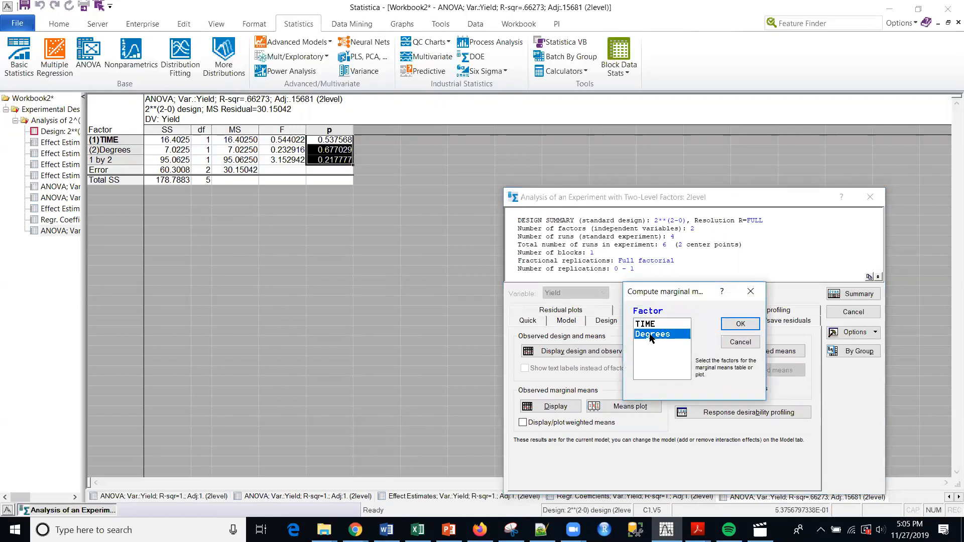
click(652, 336)
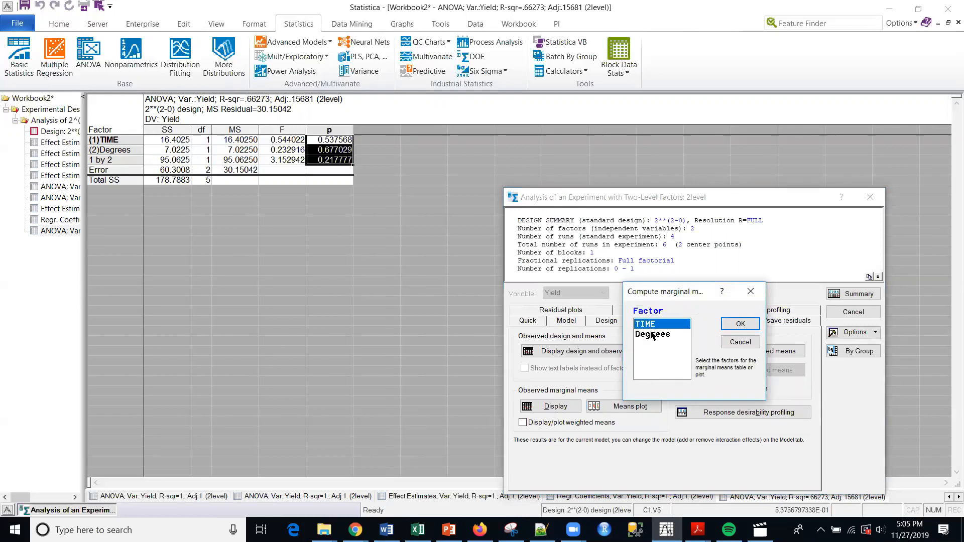
click(652, 335)
click(730, 323)
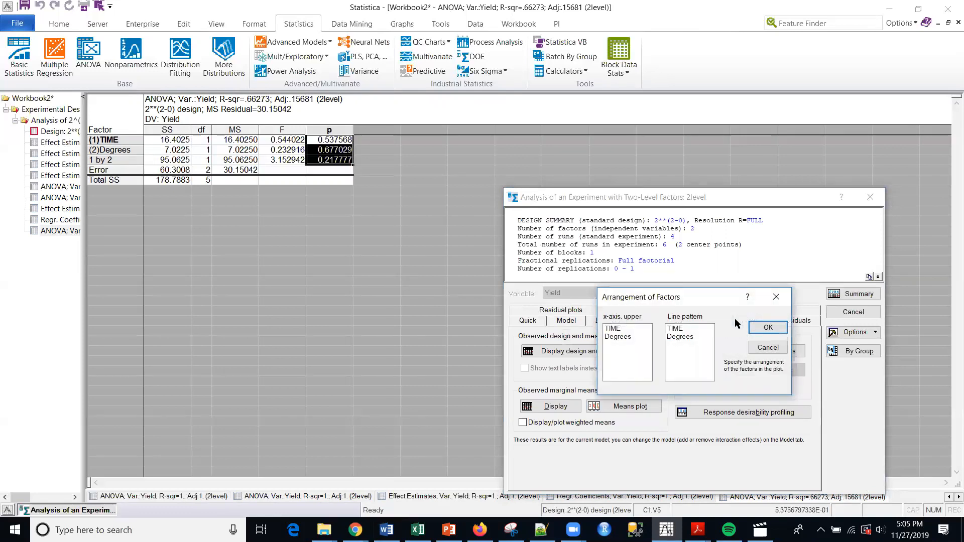
click(624, 328)
click(681, 337)
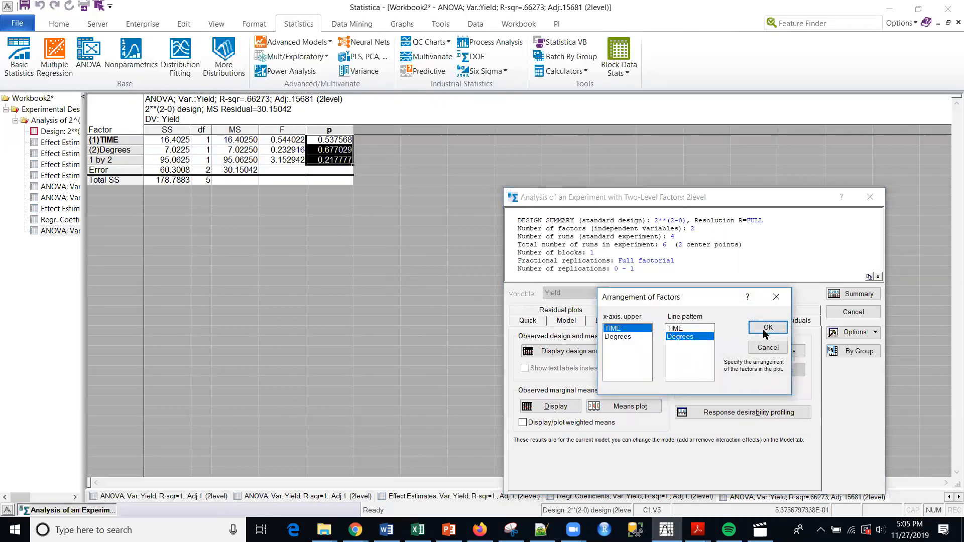
click(764, 331)
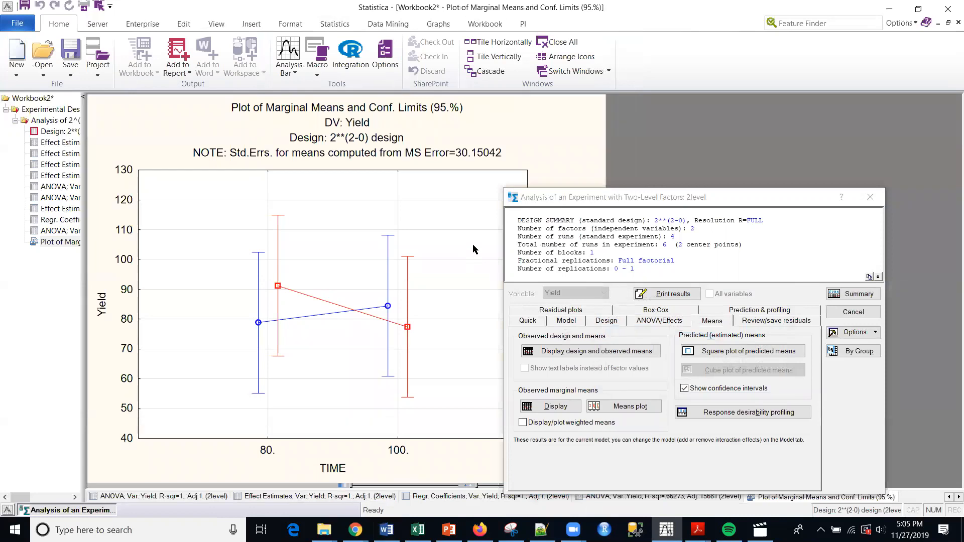
Uncover the marginal means plot of Yield and examine its TIME axis and the lines for the two Degrees levels
click(682, 199)
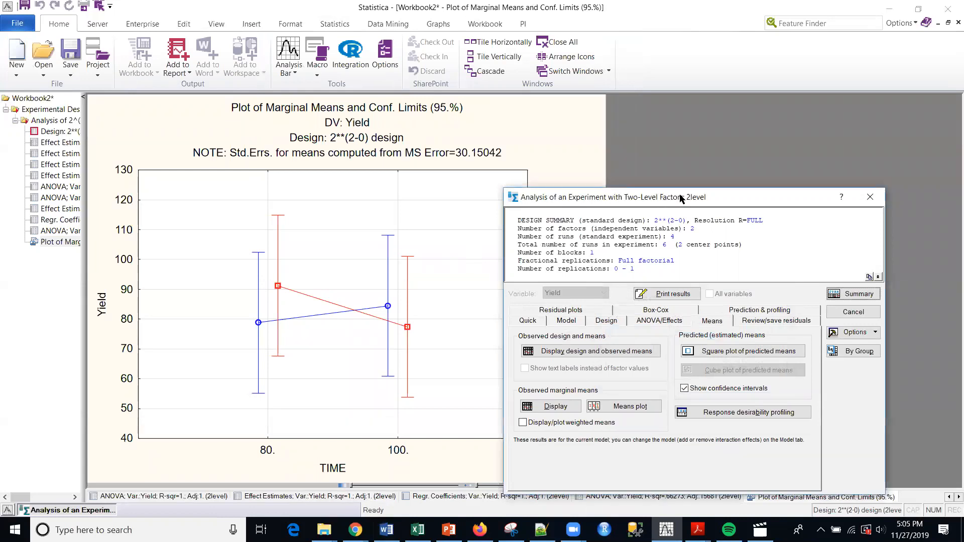
drag(681, 199, 787, 149)
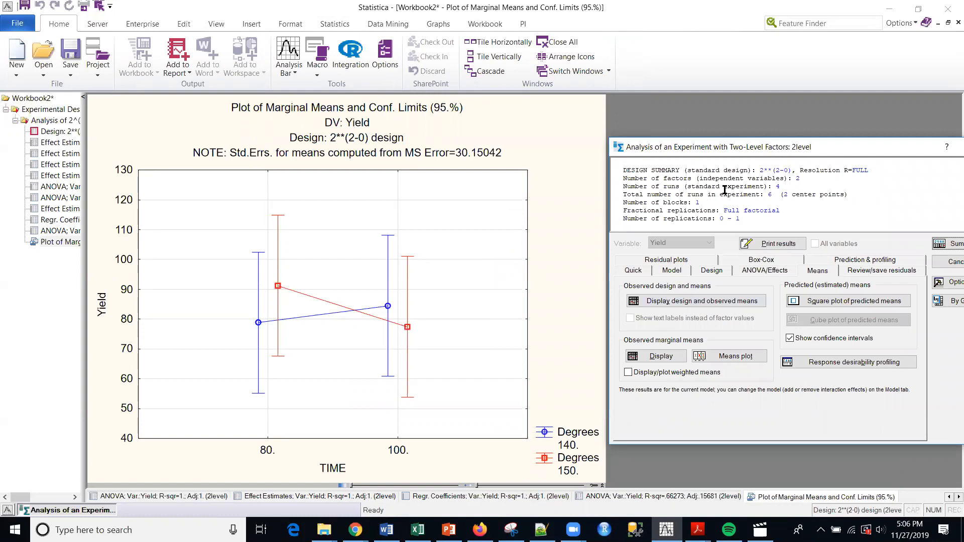
drag(783, 146, 579, 151)
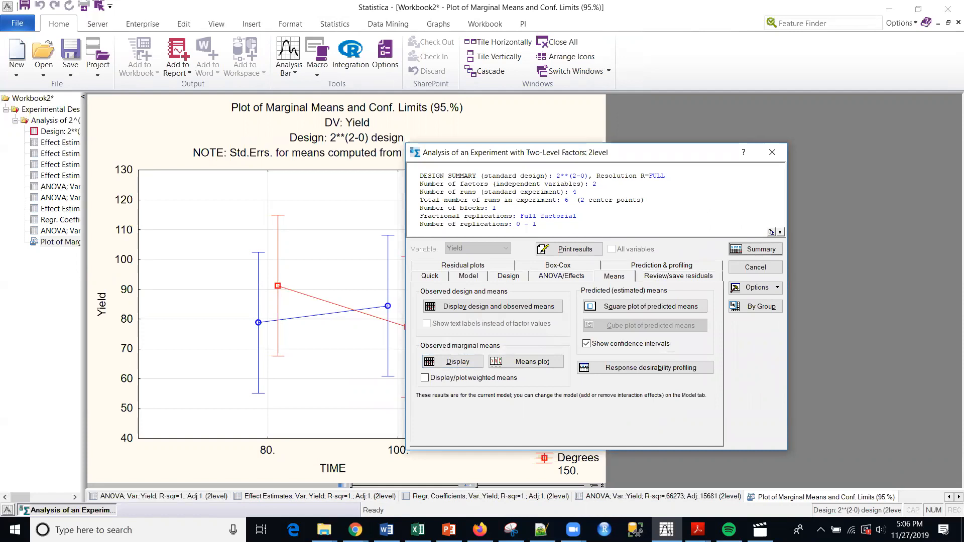
key(alt+Tab)
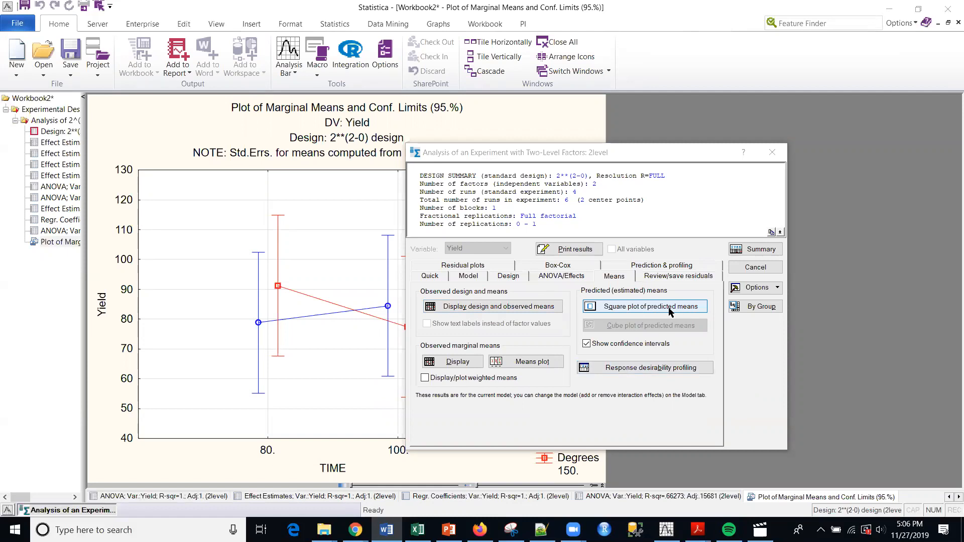
key(alt+Tab)
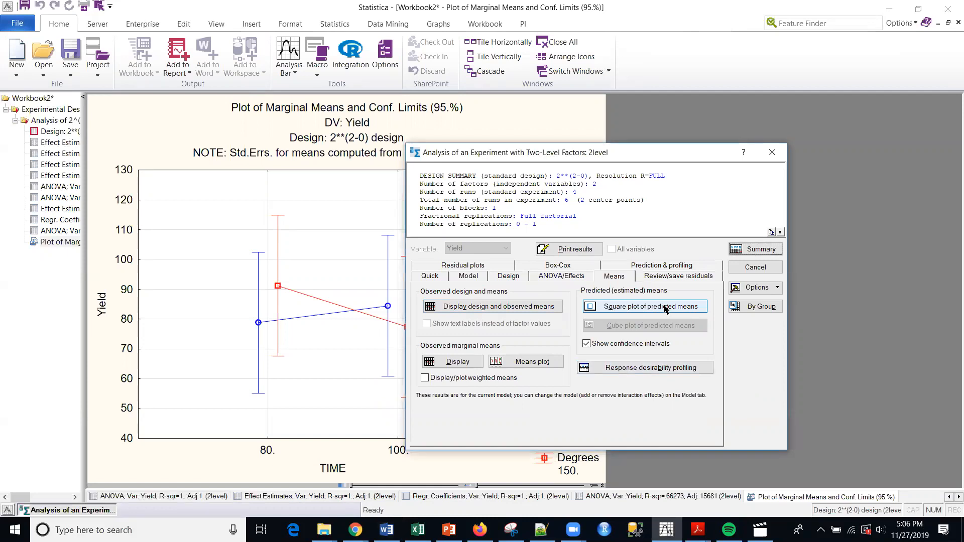
Create a square plot of the predicted means with TIME as factor 1 and Degrees as factor 2, and bring the whole plot into view
click(665, 308)
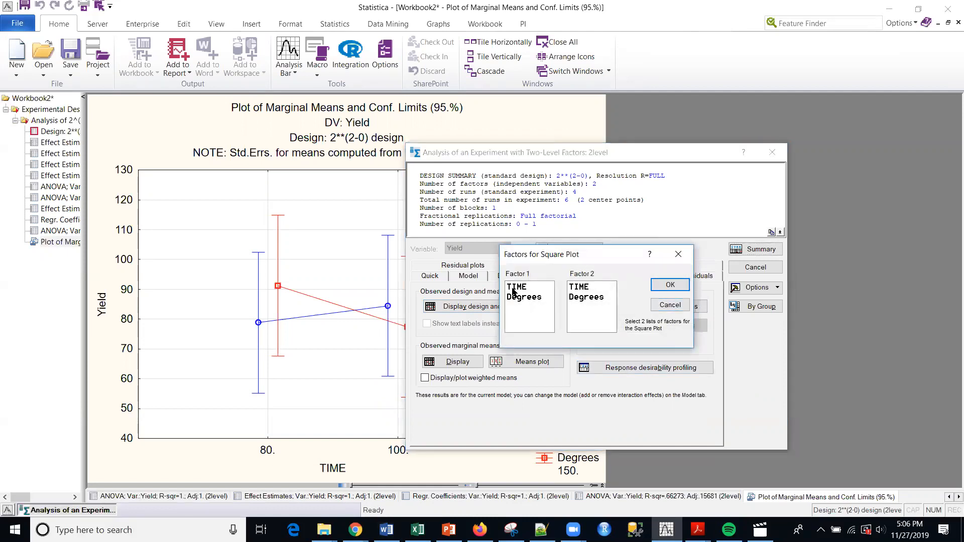
click(587, 299)
click(671, 286)
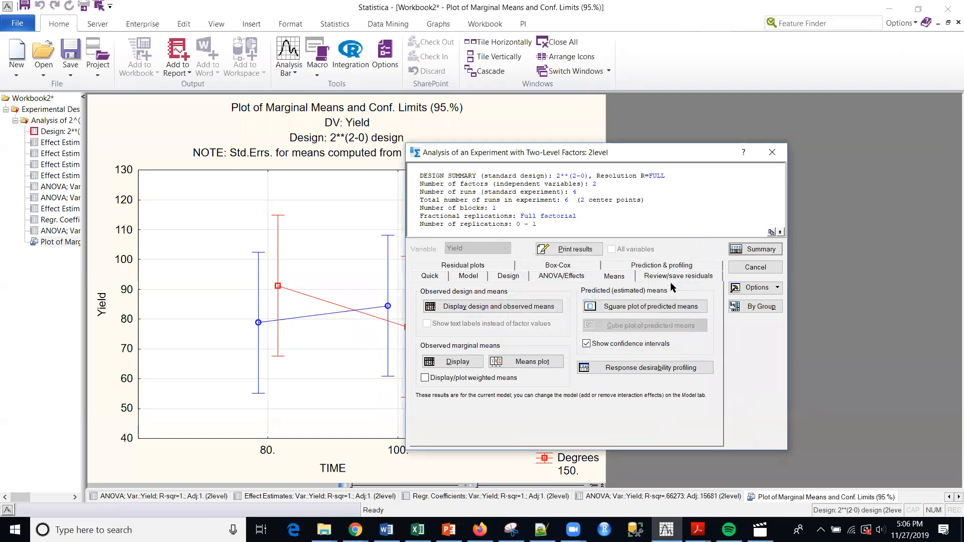
drag(584, 156, 862, 155)
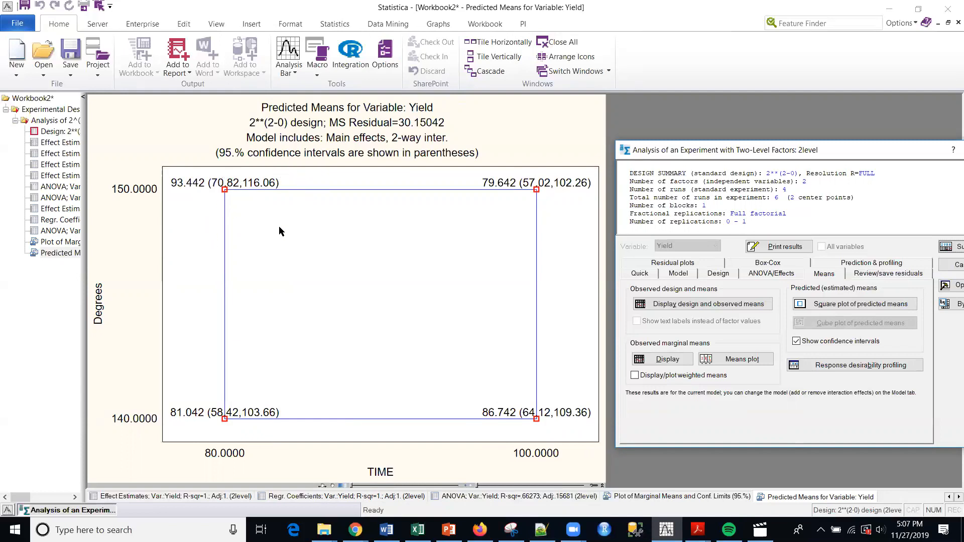
key(alt+Tab)
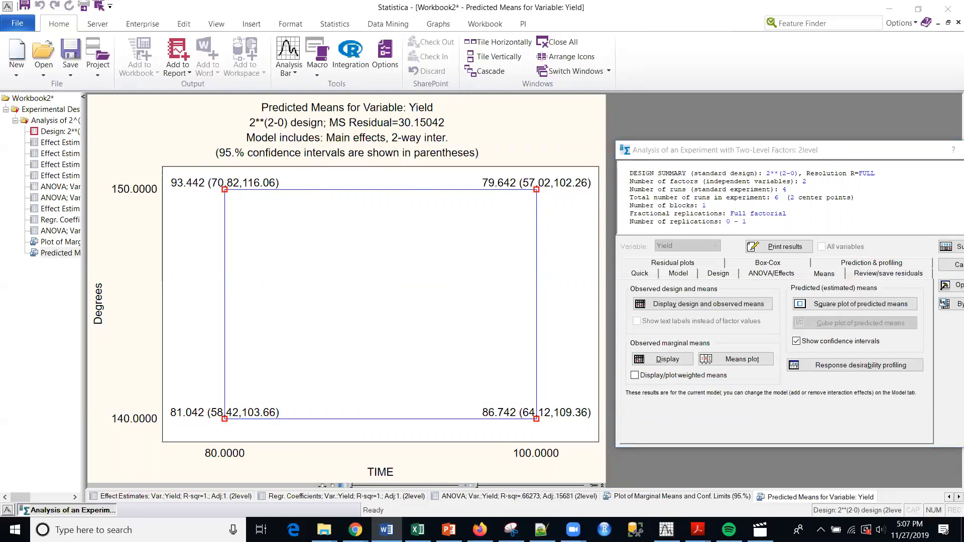
click(821, 441)
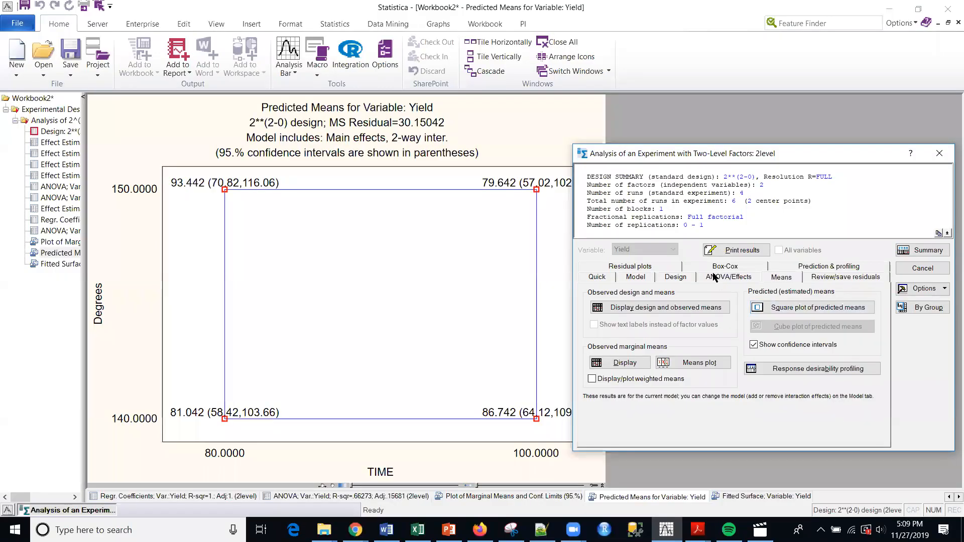
Generate the Pareto chart of effects and the contour plot of the fitted response for Yield
click(603, 277)
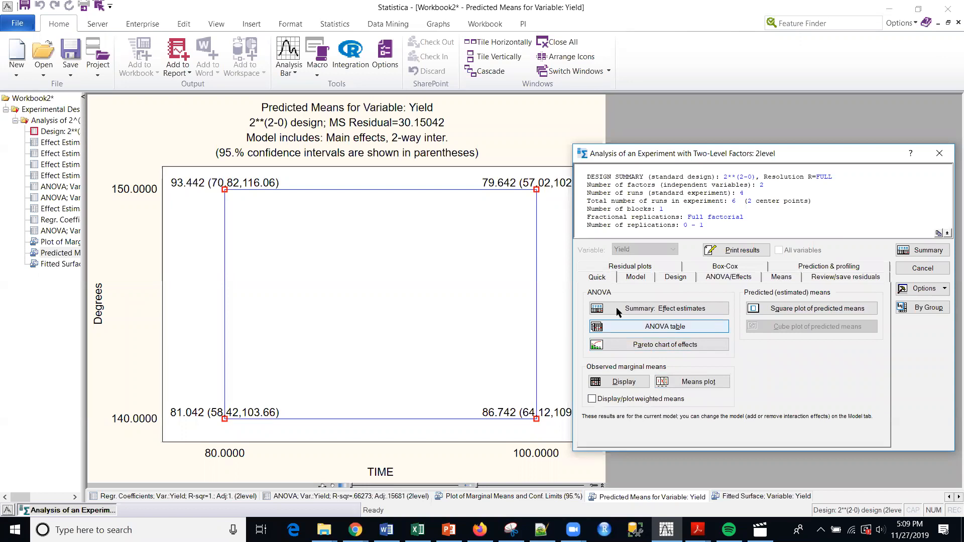
click(668, 347)
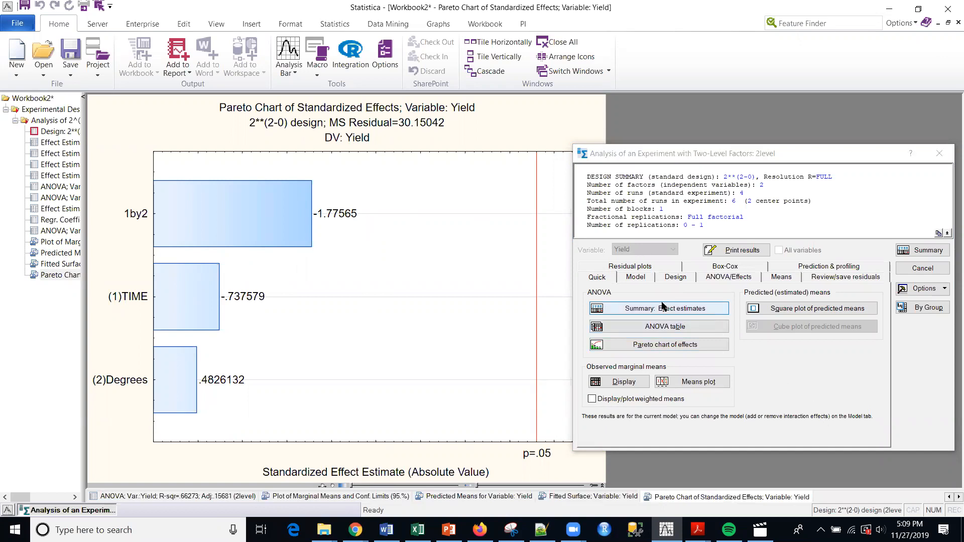
click(820, 268)
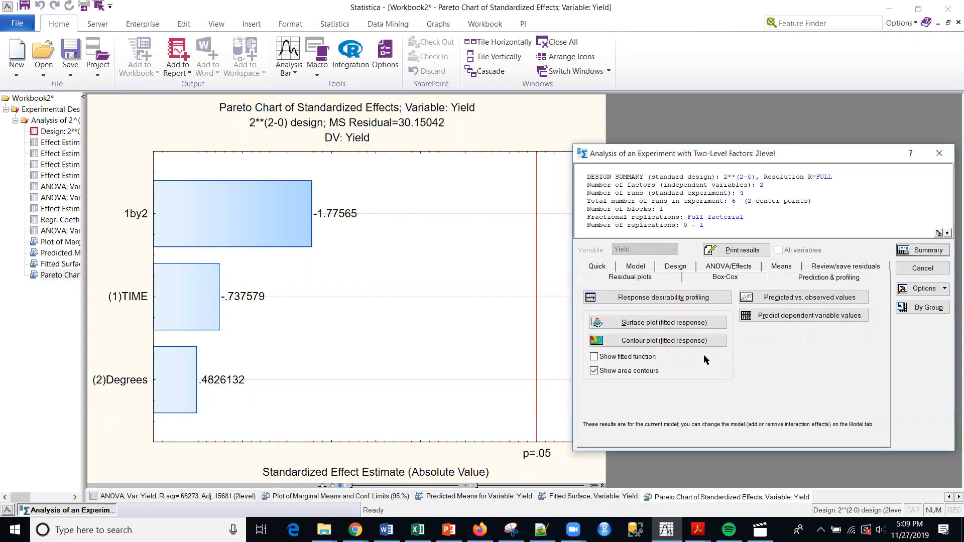
click(687, 342)
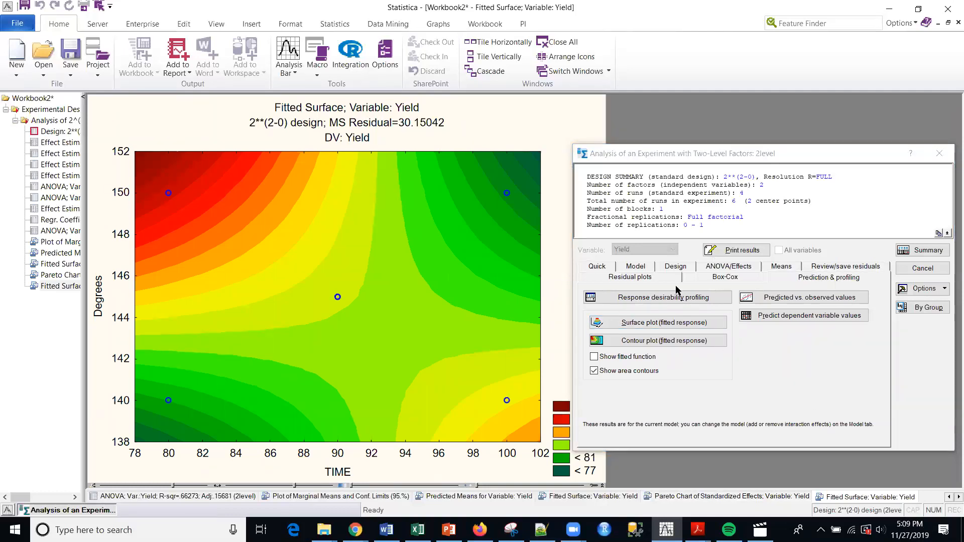
click(636, 281)
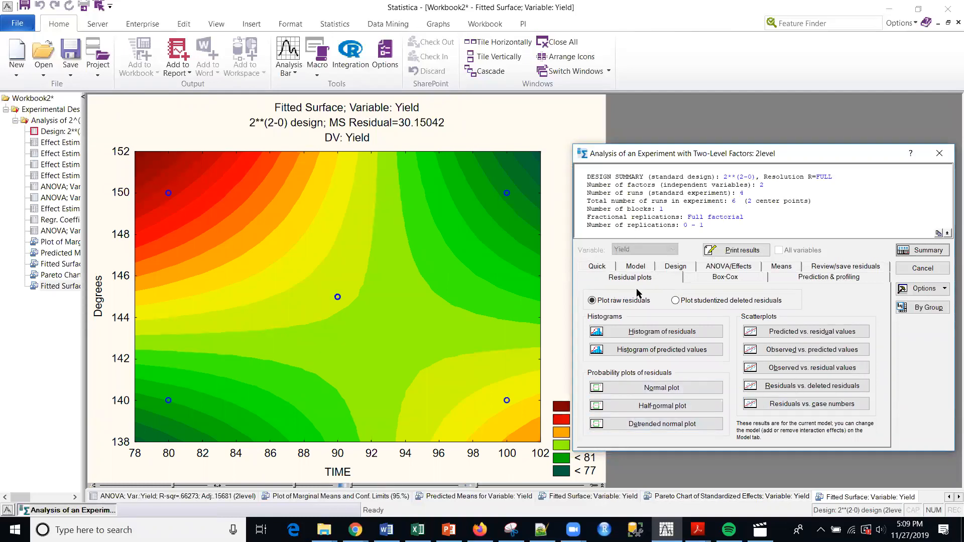
click(827, 277)
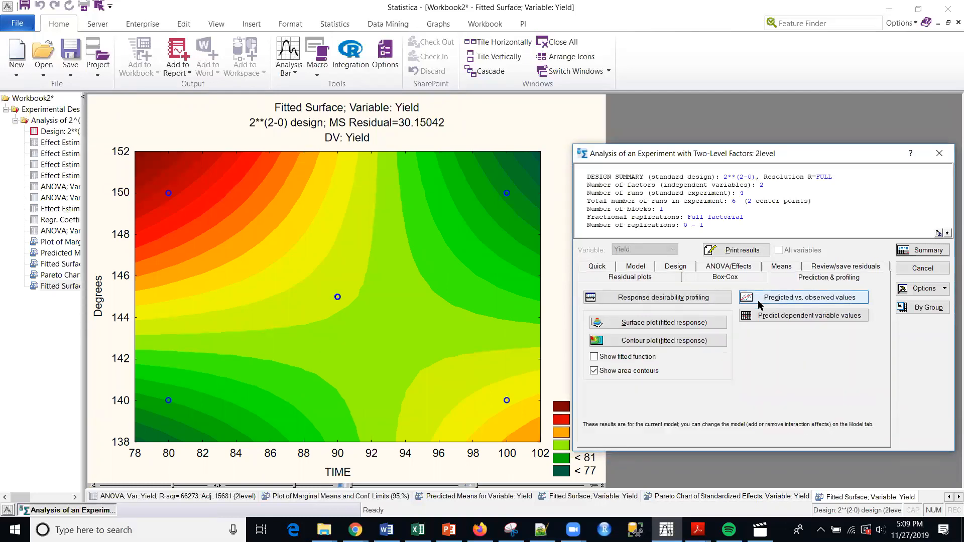